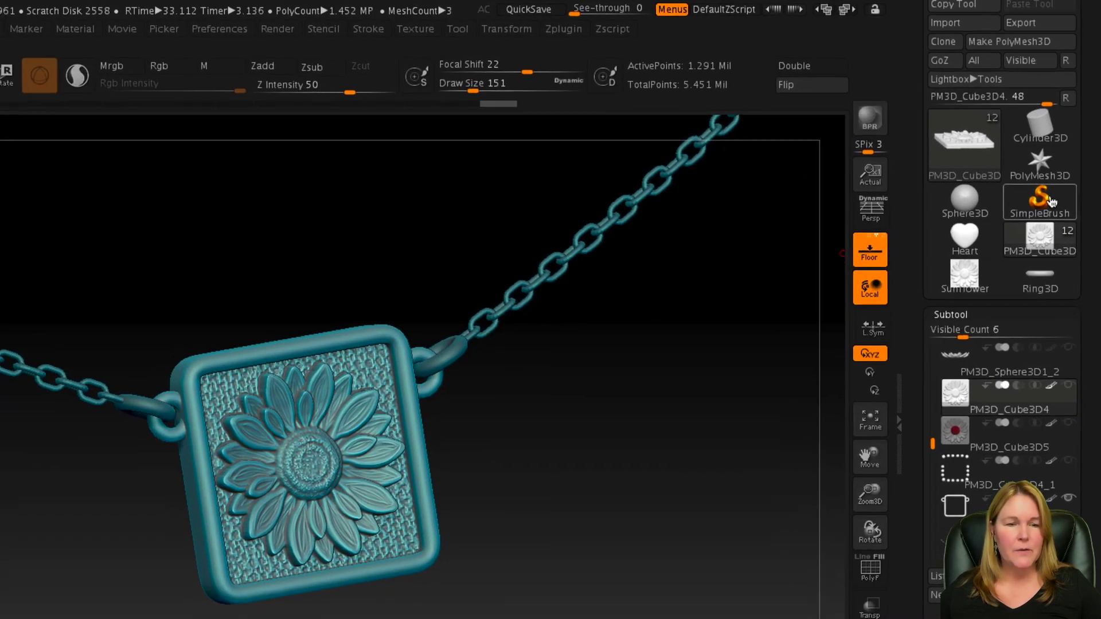
Switch to SimpleBrush and clear the pendant and chain from the canvas with Ctrl-N.
{"action": "left_click", "coordinate": [1059, 141]}
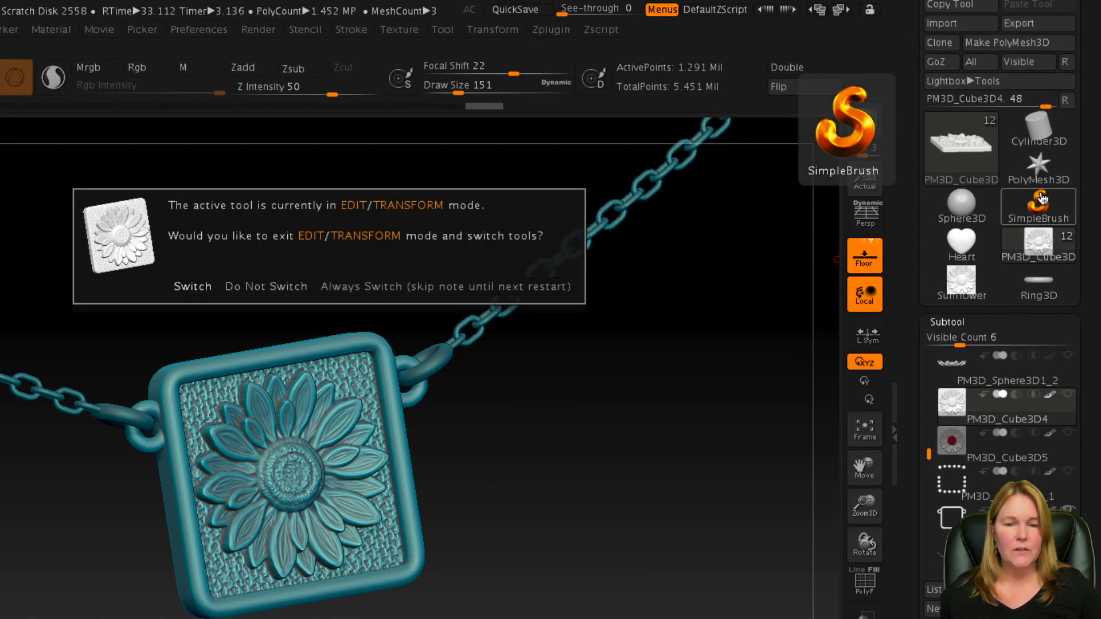
{"action": "left_click", "coordinate": [189, 287]}
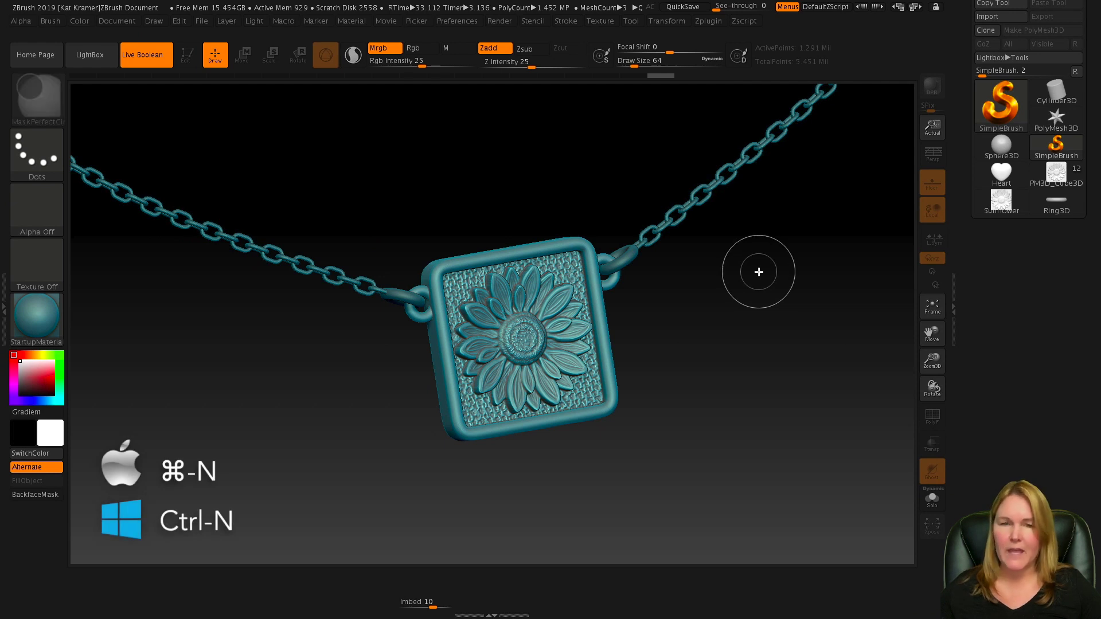
{"action": "key", "text": "ctrl+n"}
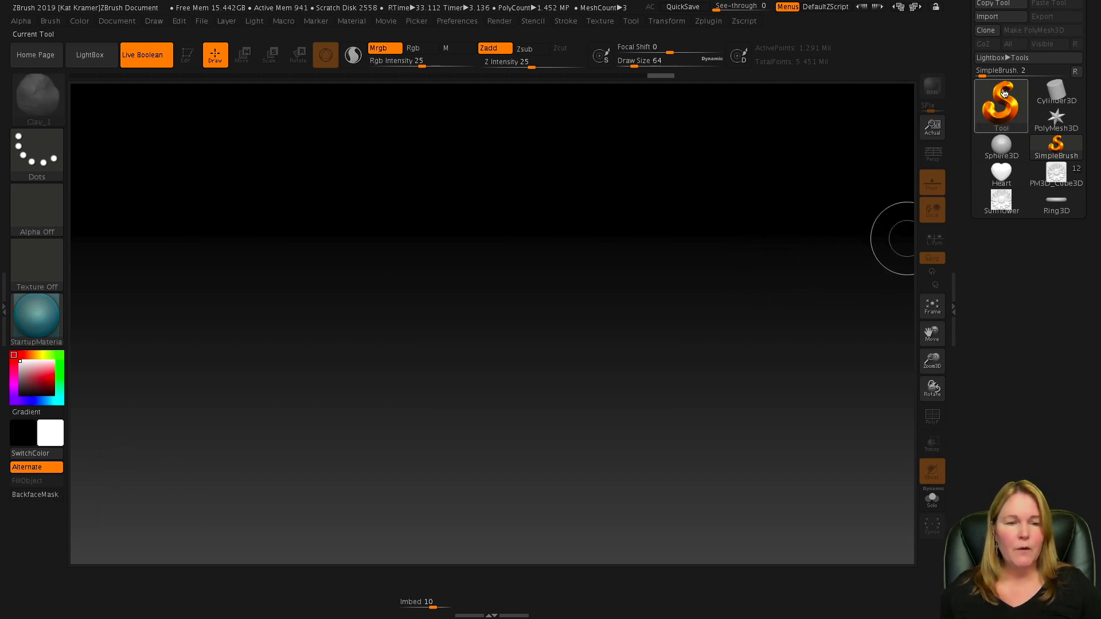
Pick the Ring3D primitive from the Tool picker and drag a large ring onto the canvas.
{"action": "left_click", "coordinate": [1003, 94]}
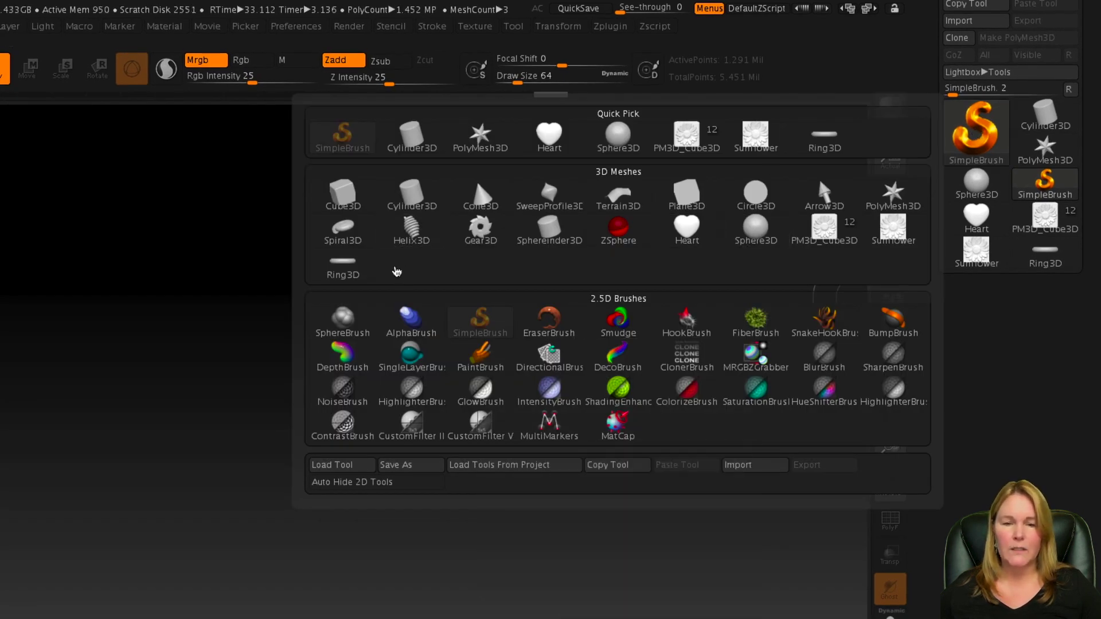
{"action": "left_click", "coordinate": [349, 264]}
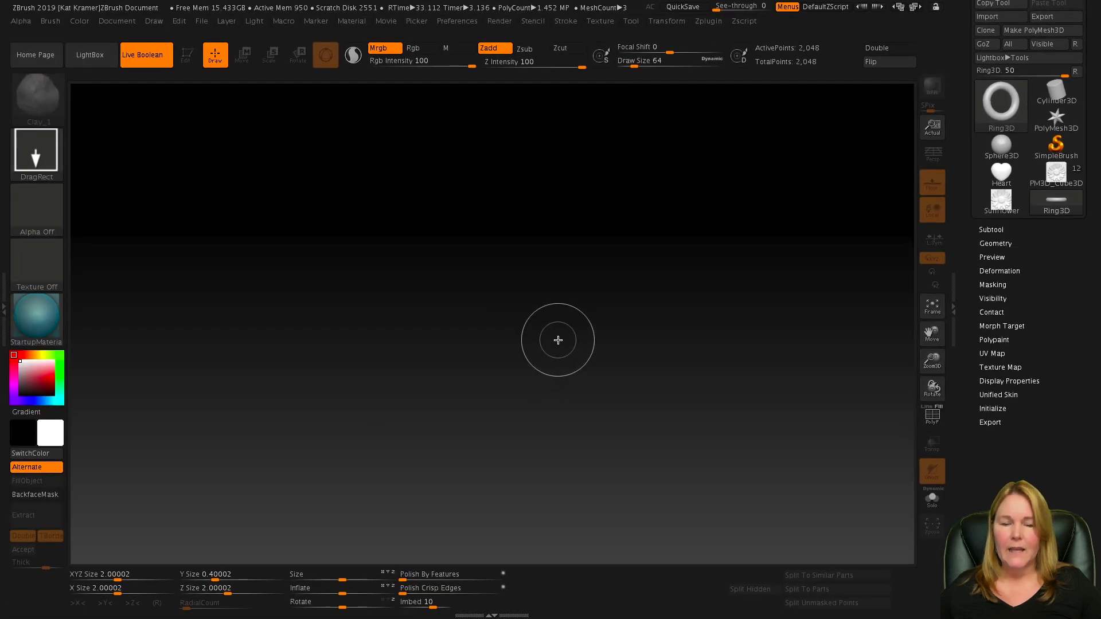
{"action": "left_click_drag", "start_coordinate": [363, 340], "coordinate": [359, 450]}
{"action": "left_click_drag", "start_coordinate": [505, 361], "coordinate": [497, 487]}
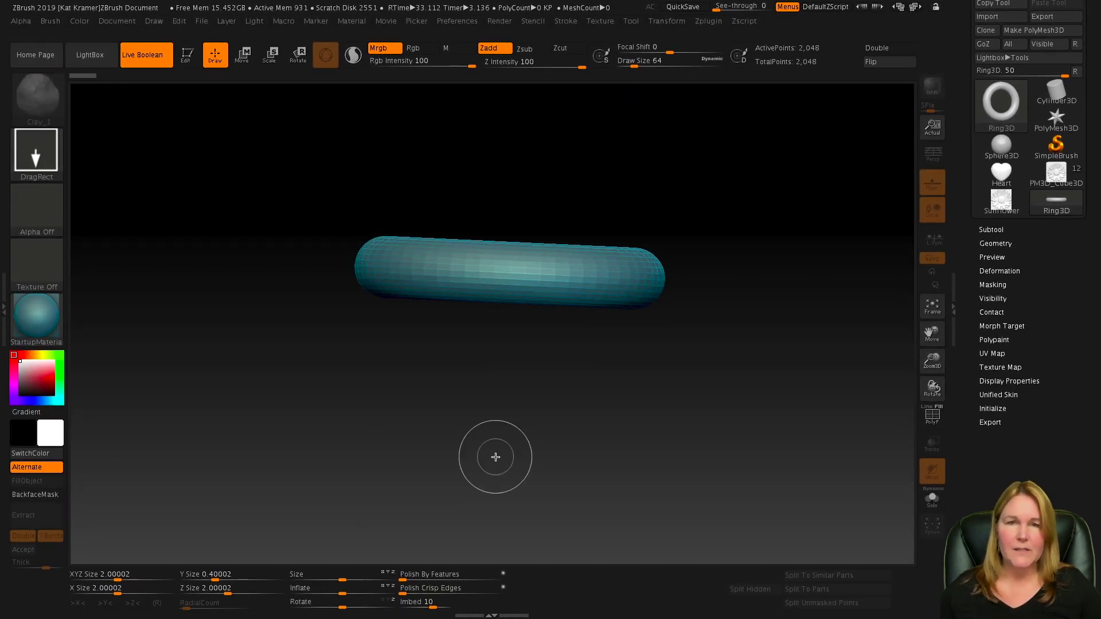
Enter Edit mode on the ring and convert it to the polymesh PM3D_Ring3D_1 with Make PolyMesh3D.
{"action": "key", "text": "t"}
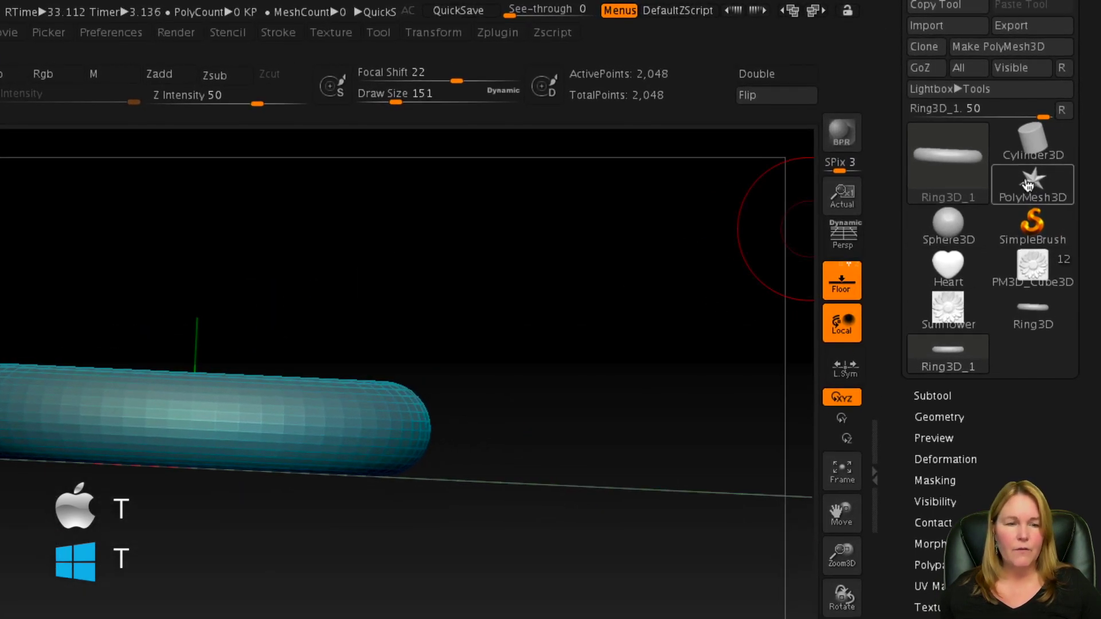
{"action": "scroll", "coordinate": [1020, 166], "scroll_direction": "up", "scroll_amount": 2}
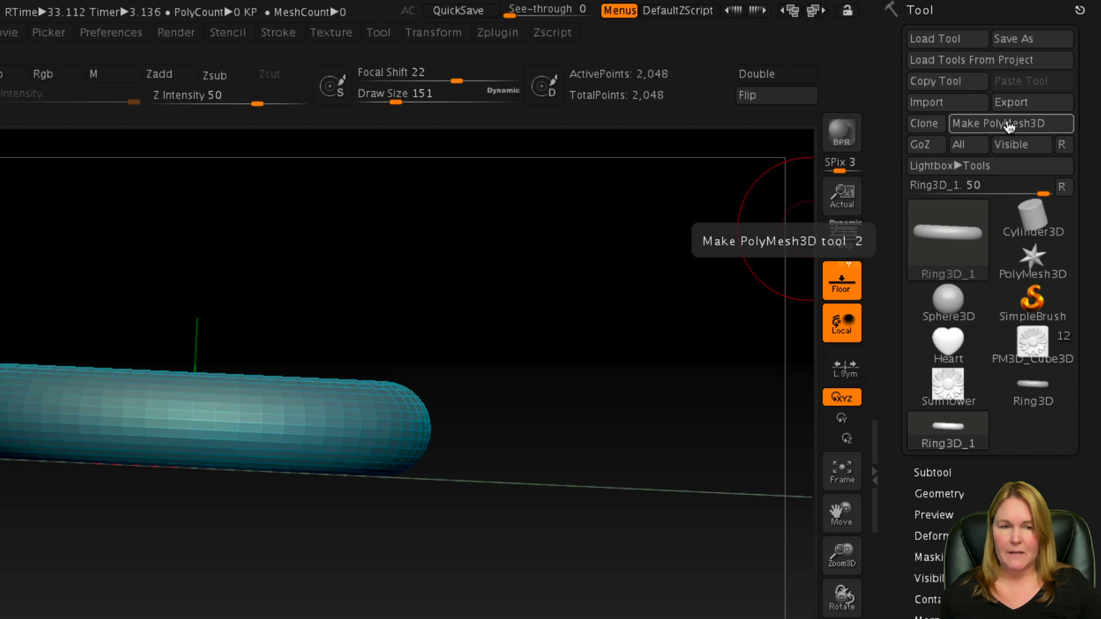
{"action": "left_click_drag", "start_coordinate": [394, 364], "coordinate": [319, 474]}
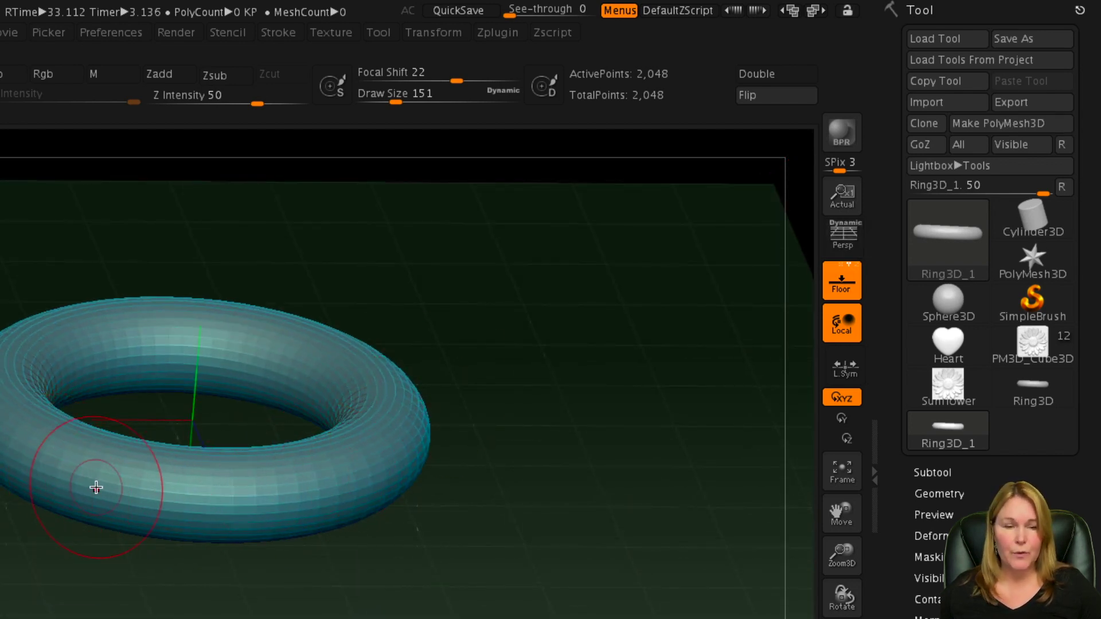
{"action": "left_click", "coordinate": [1010, 124]}
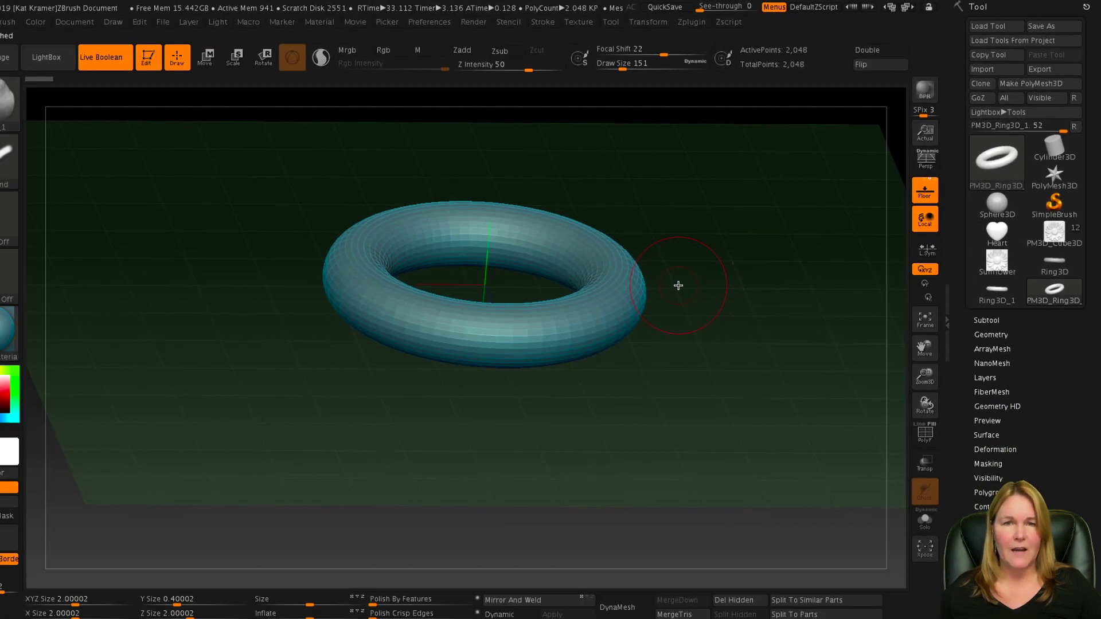
{"action": "left_click_drag", "start_coordinate": [714, 328], "coordinate": [781, 276]}
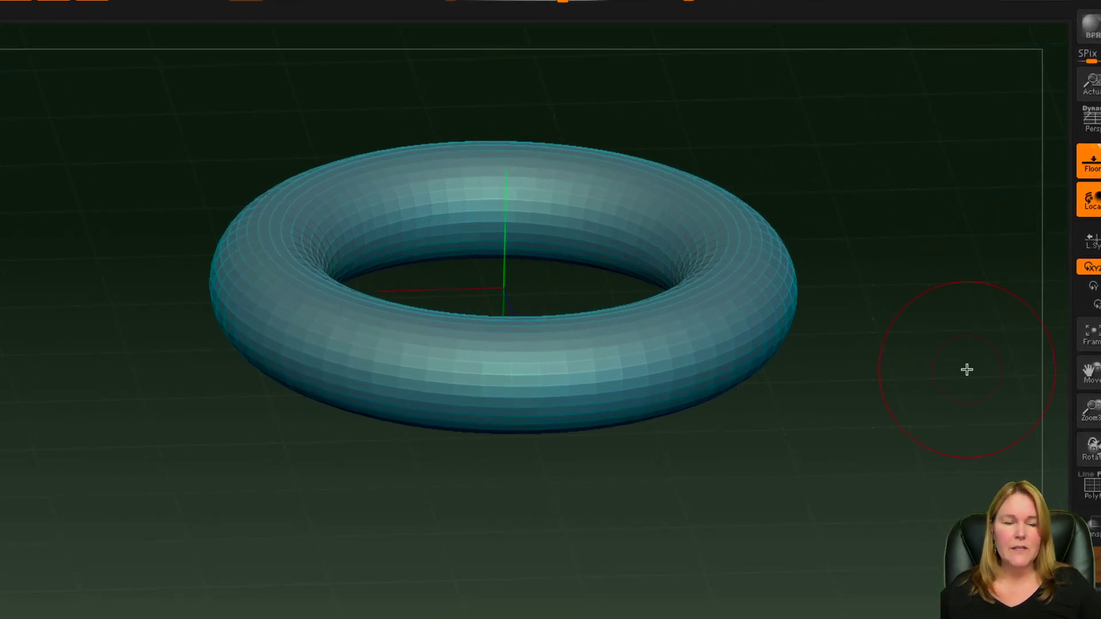
In Tool > Geometry, Divide the torus twice to 32,768 points, then Del Lower.
{"action": "left_click", "coordinate": [1078, 352]}
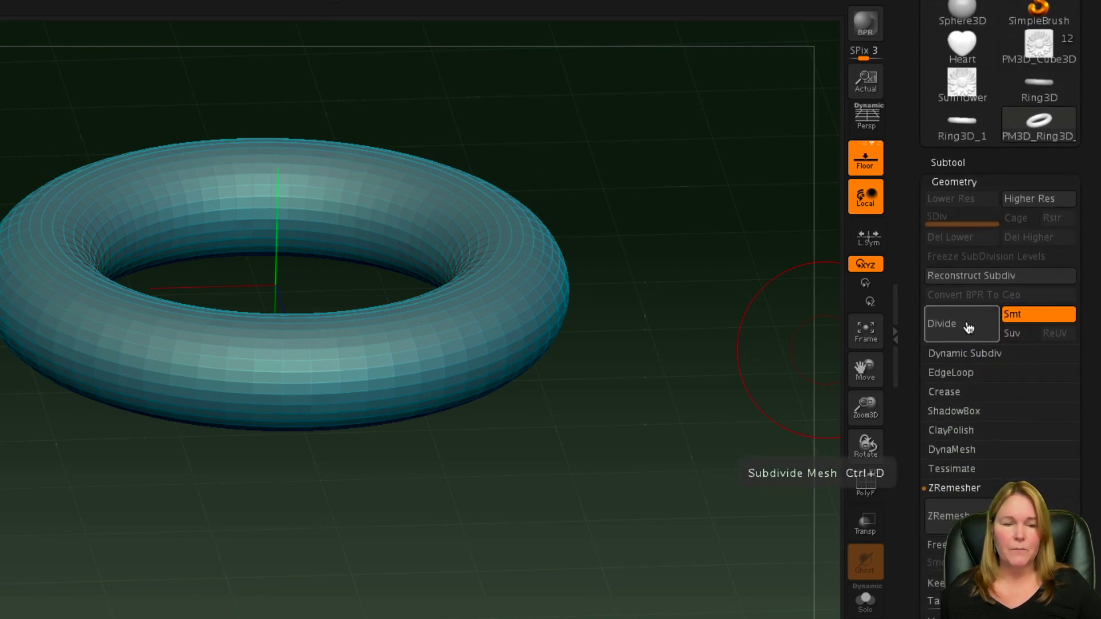
{"action": "left_click", "coordinate": [957, 328]}
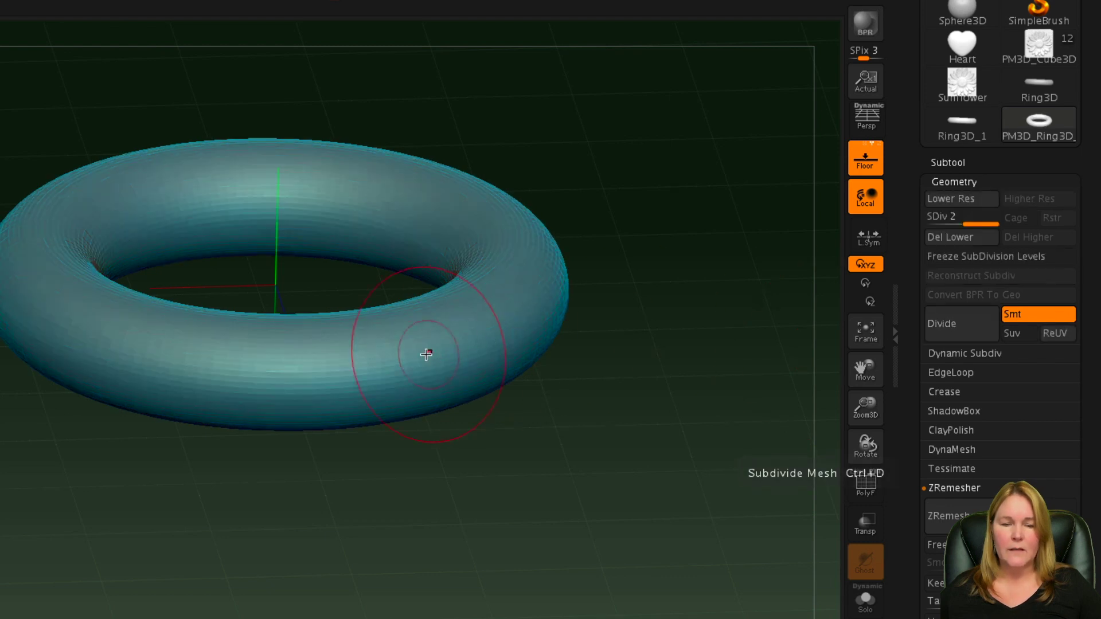
{"action": "left_click", "coordinate": [965, 327]}
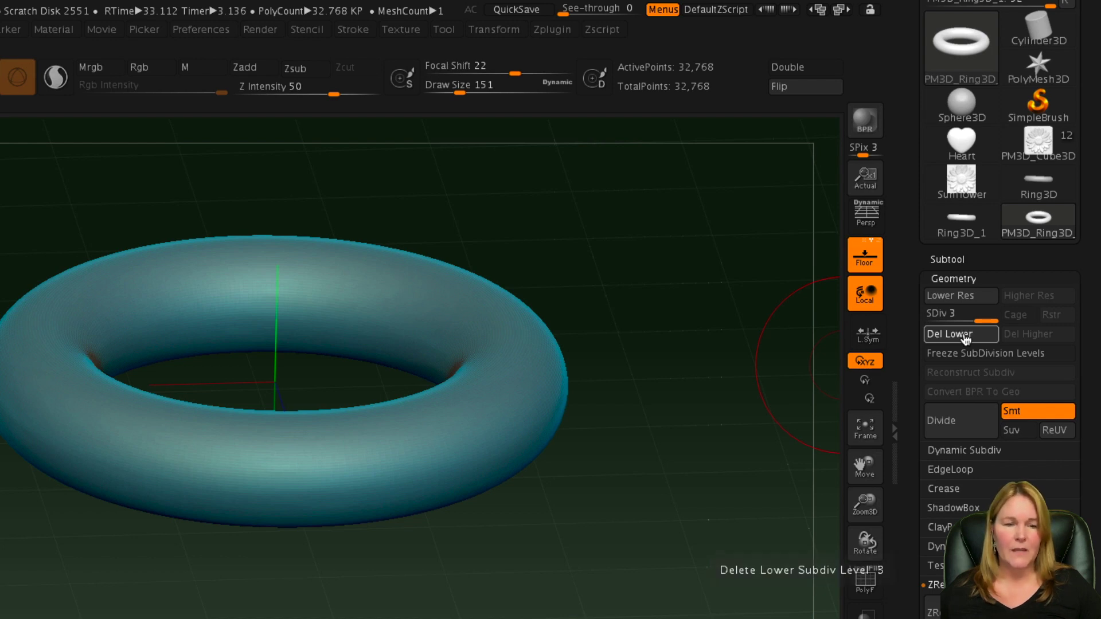
{"action": "left_click", "coordinate": [965, 337]}
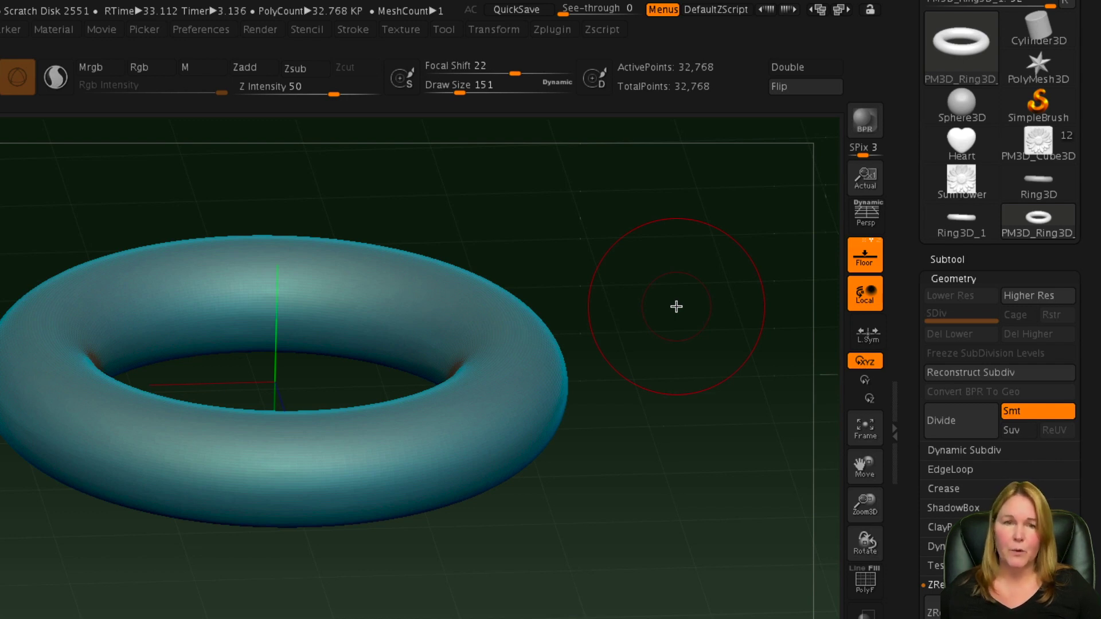
Append a Cylinder3D as a new subtool alongside the torus.
{"action": "left_click", "coordinate": [956, 259]}
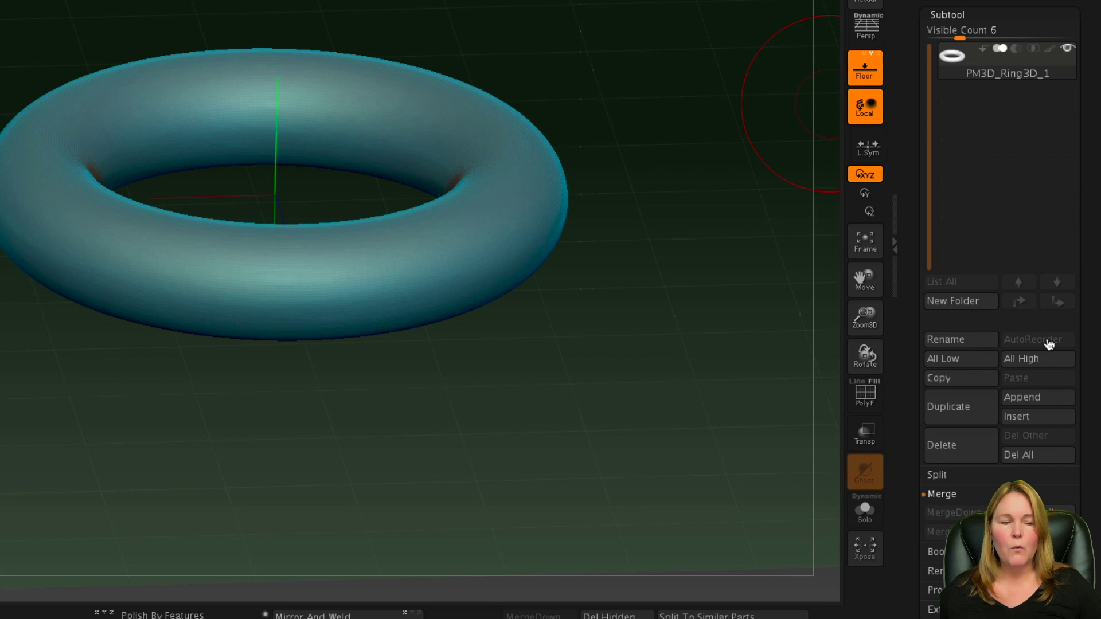
{"action": "left_click", "coordinate": [1035, 398]}
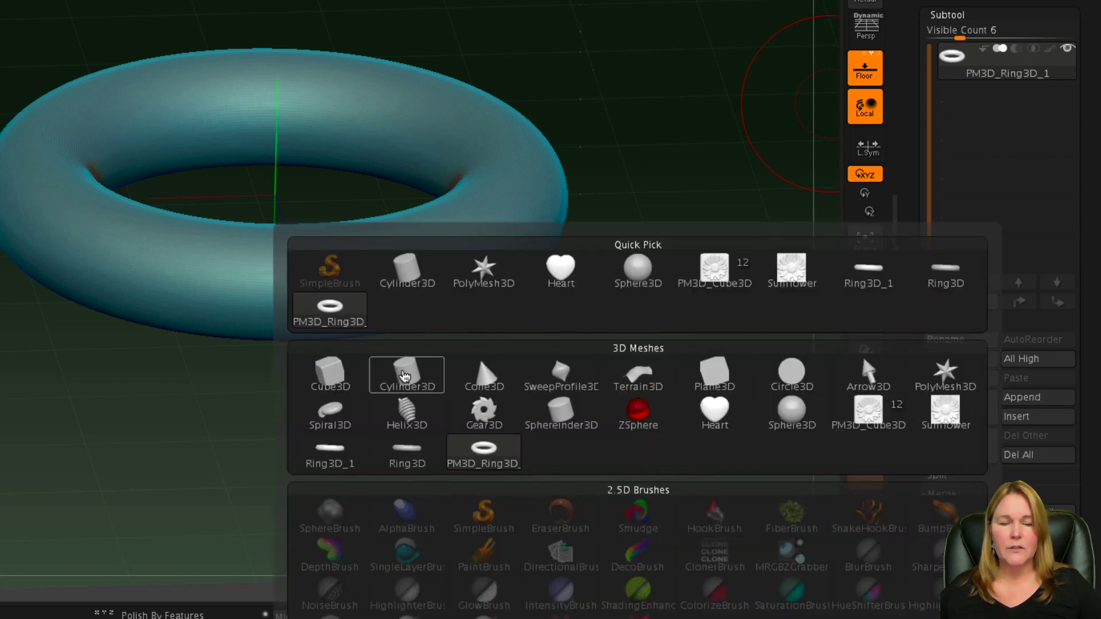
{"action": "left_click", "coordinate": [406, 377]}
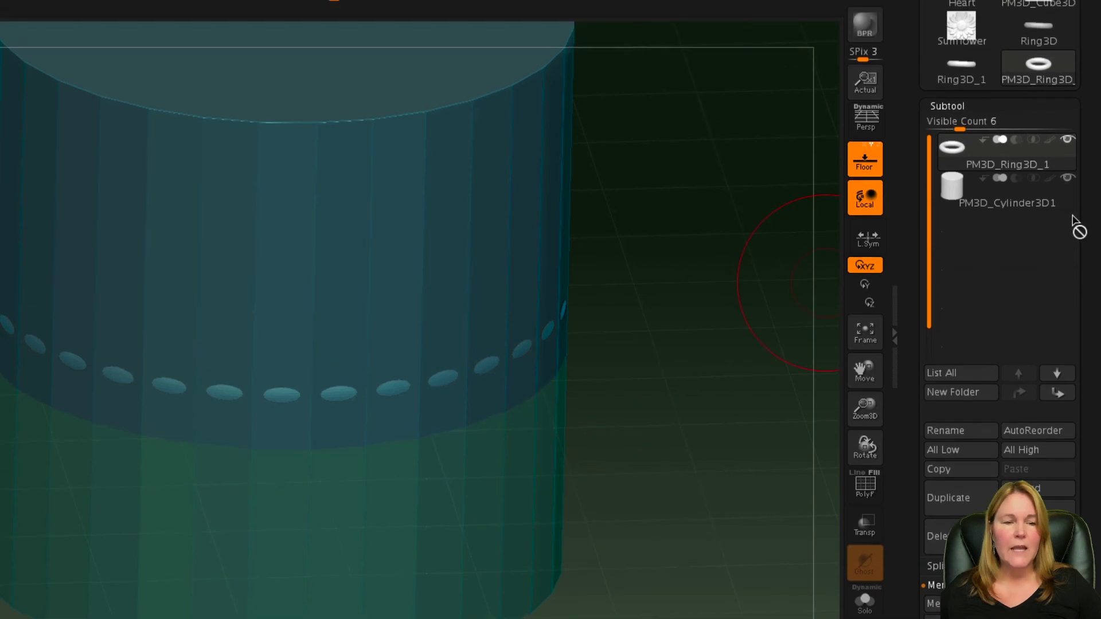
Rename the torus subtool to Ring and the cylinder subtool to Core.
{"action": "mouse_move", "coordinate": [994, 136]}
{"action": "mouse_move", "coordinate": [1028, 202]}
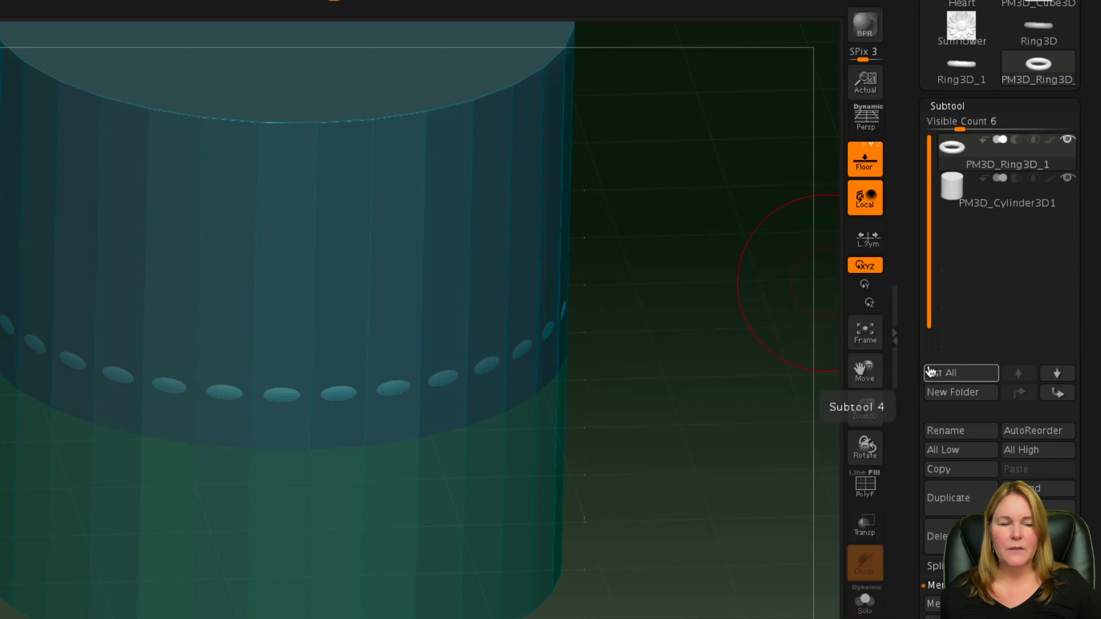
{"action": "left_click", "coordinate": [947, 431]}
{"action": "type", "text": "Ring"}
{"action": "key", "text": "Return"}
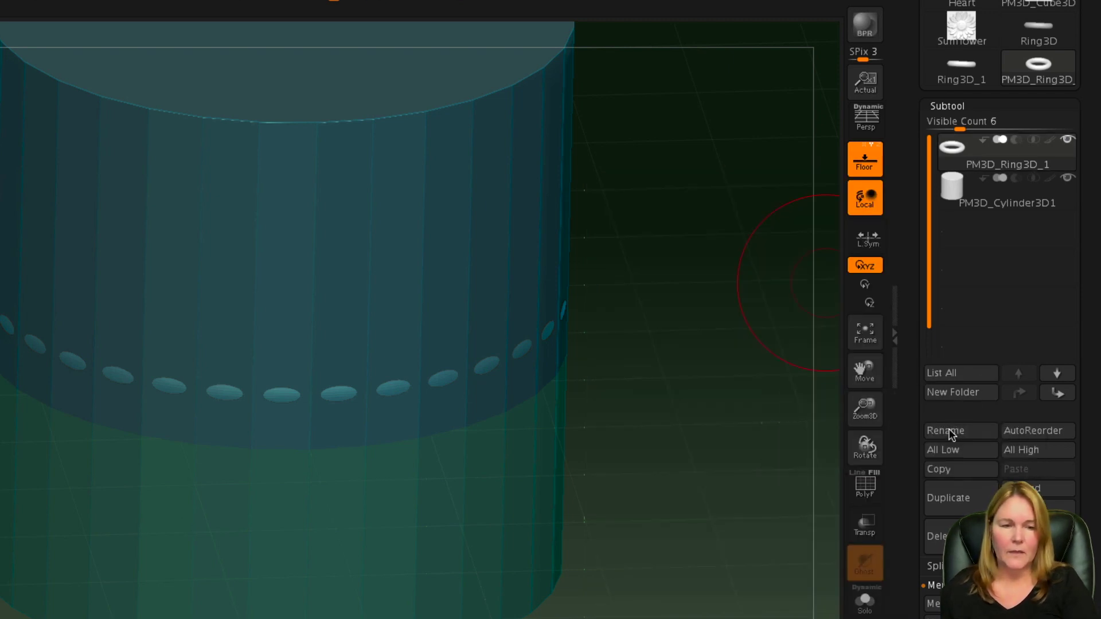
{"action": "left_click", "coordinate": [1010, 205]}
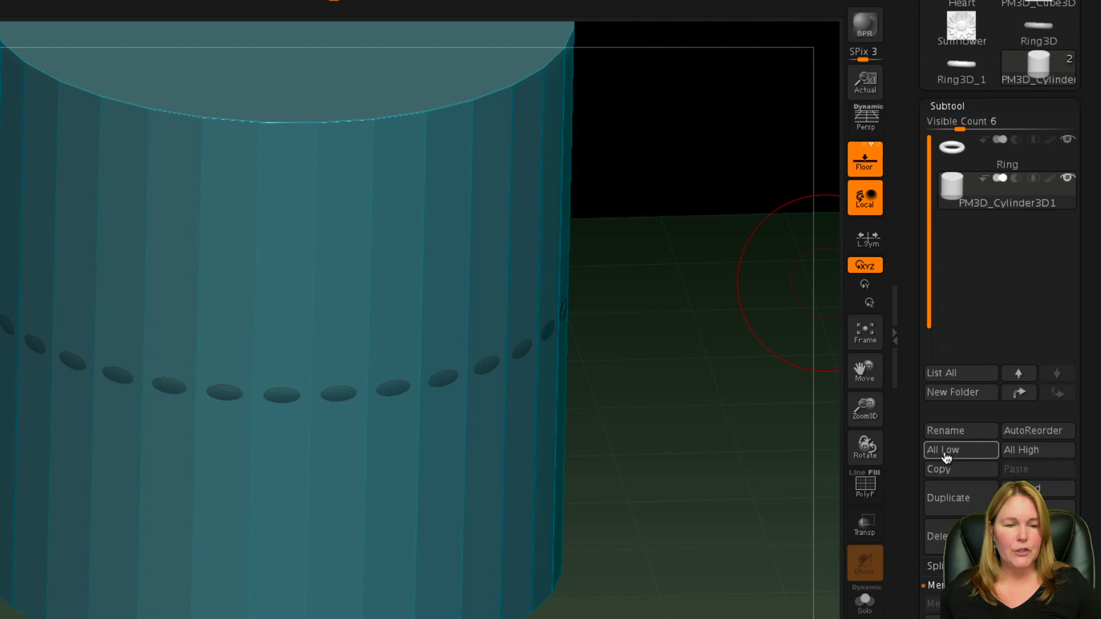
{"action": "left_click", "coordinate": [960, 431]}
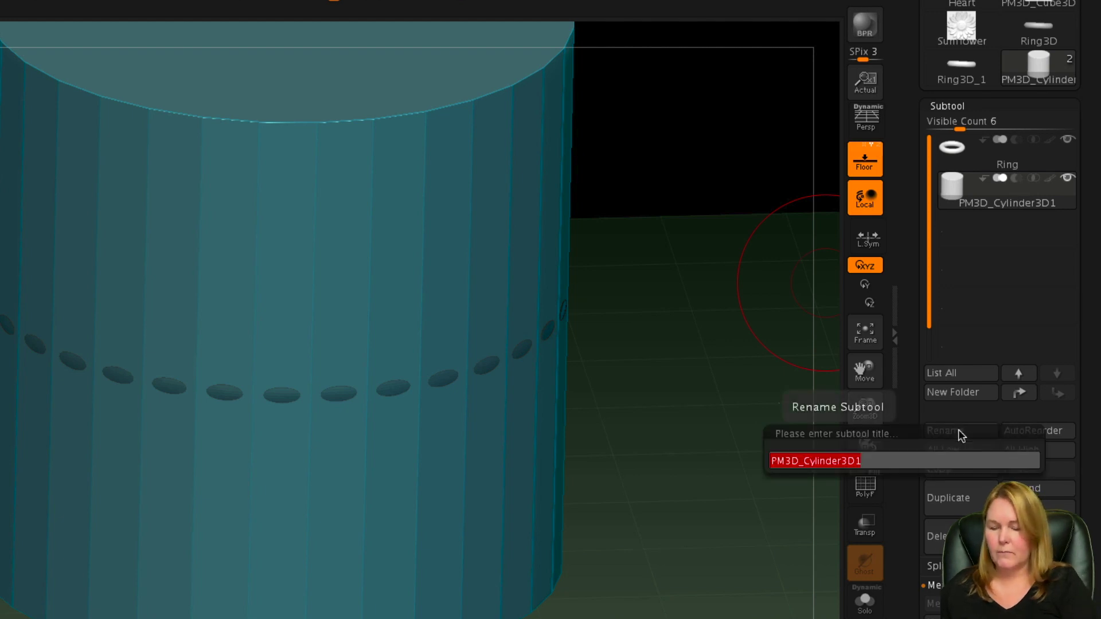
{"action": "type", "text": "Core"}
{"action": "key", "text": "Return"}
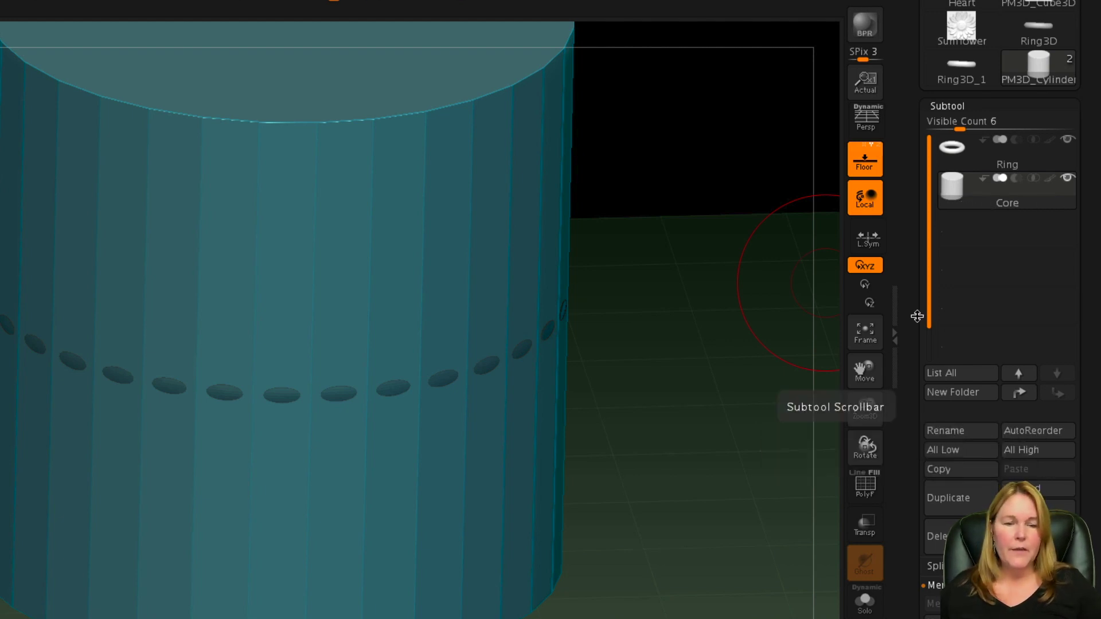
Uniformly scale the Core cylinder with the gizmo until the ring shows as a thick band.
{"action": "mouse_move", "coordinate": [1000, 200]}
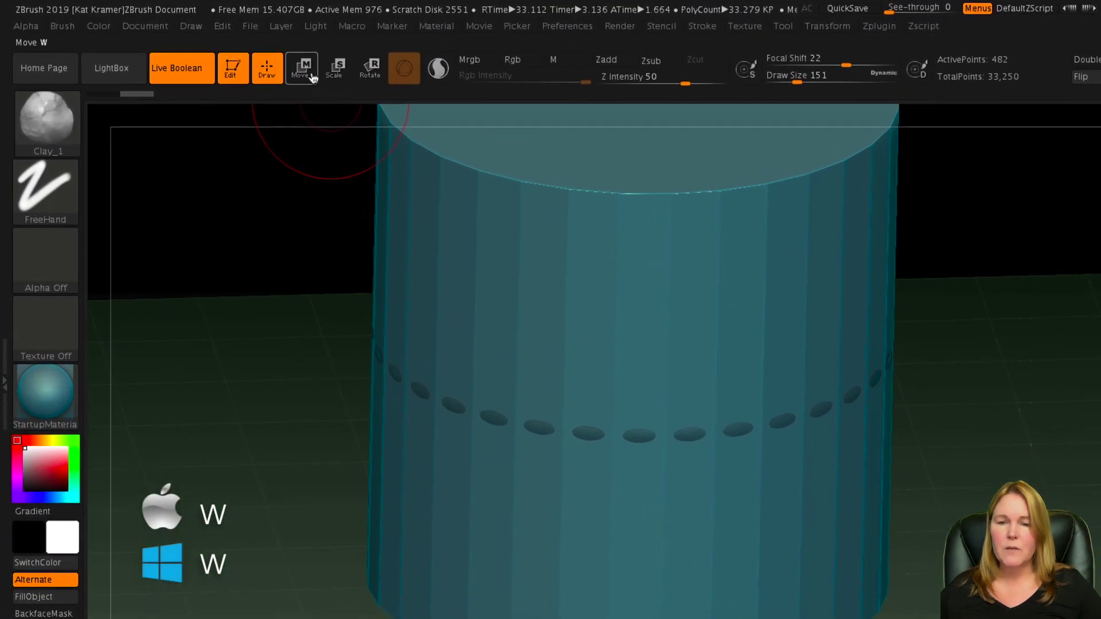
{"action": "key", "text": "w"}
{"action": "left_click_drag", "start_coordinate": [994, 366], "coordinate": [988, 329], "text": "shift"}
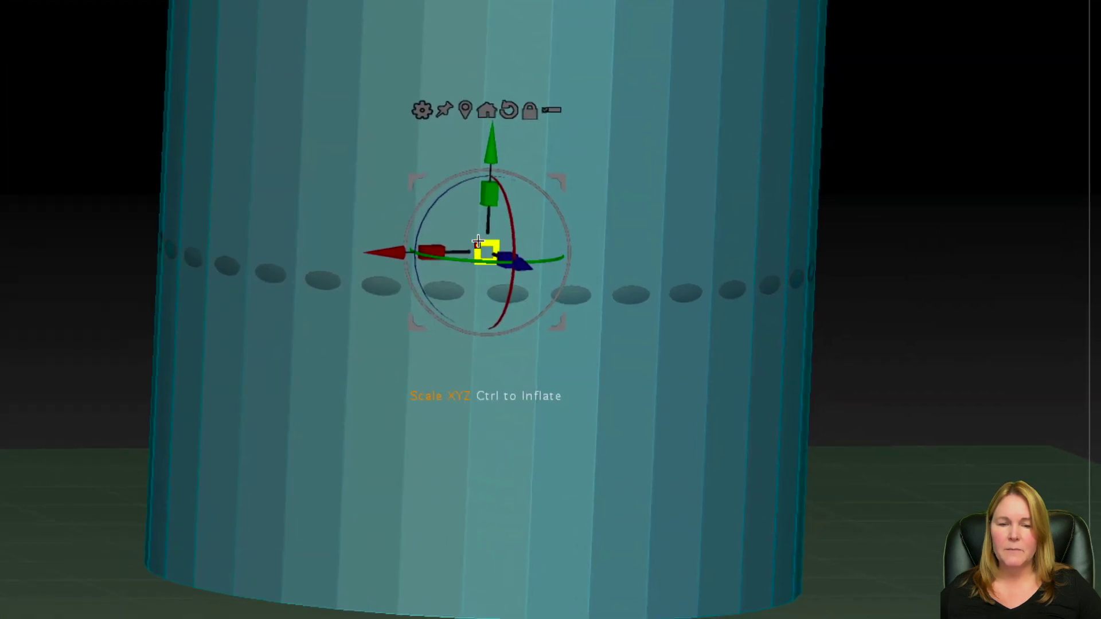
{"action": "left_click_drag", "start_coordinate": [635, 336], "coordinate": [634, 336], "text": "ctrl"}
{"action": "left_click_drag", "start_coordinate": [484, 248], "coordinate": [516, 321], "text": "ctrl"}
{"action": "mouse_move", "coordinate": [849, 229]}
{"action": "left_mouse_down"}
{"action": "mouse_move", "coordinate": [812, 270]}
{"action": "mouse_move", "coordinate": [835, 251]}
{"action": "mouse_move", "coordinate": [831, 226]}
{"action": "left_mouse_up"}
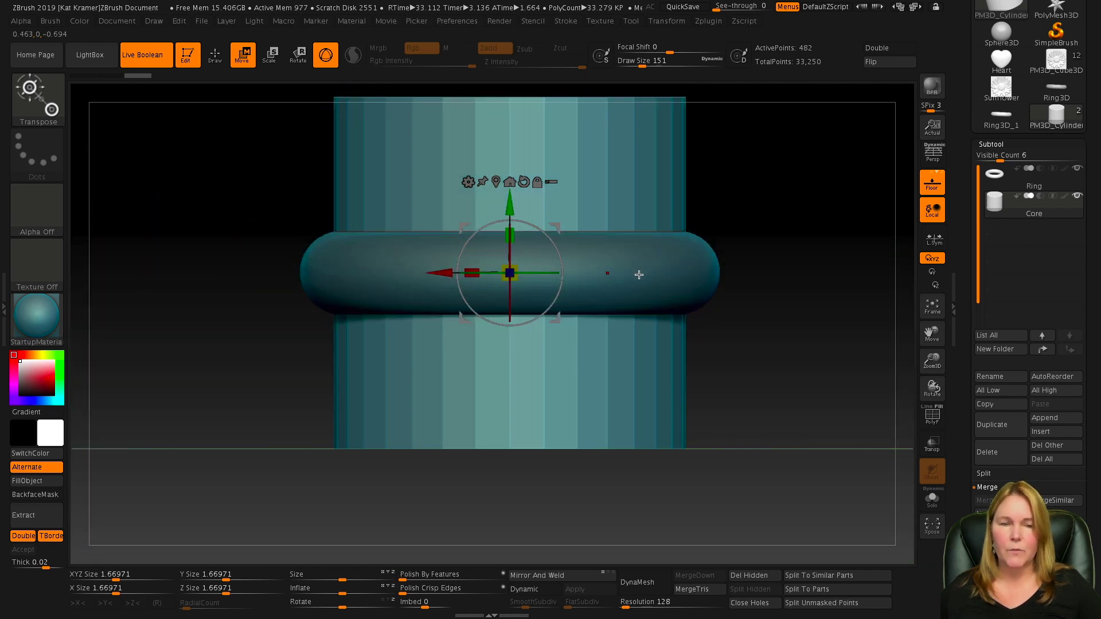
Select the Ring subtool and stretch it along Y to a size of 0.57036.
{"action": "left_click", "coordinate": [1026, 177]}
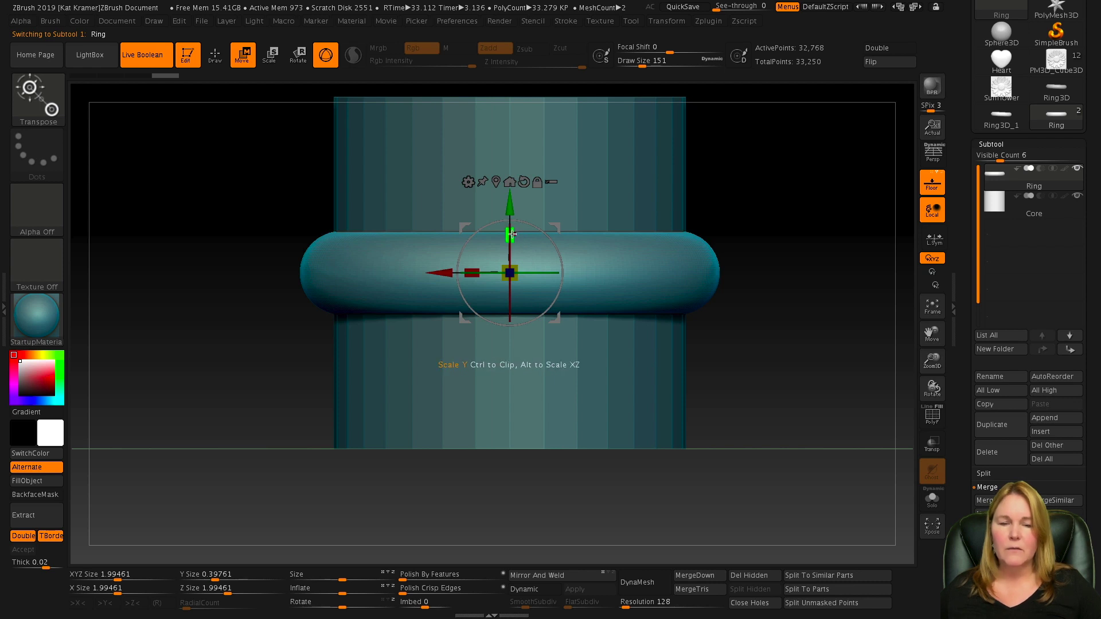
{"action": "left_click_drag", "start_coordinate": [512, 234], "coordinate": [518, 146]}
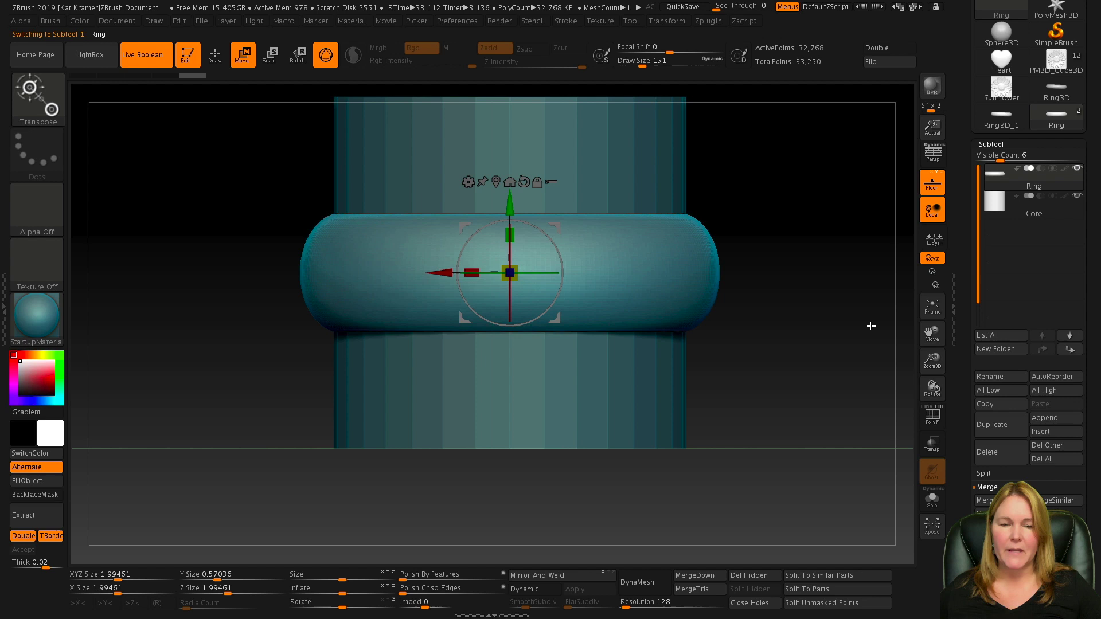
{"action": "mouse_move", "coordinate": [780, 258]}
{"action": "left_mouse_down"}
{"action": "mouse_move", "coordinate": [789, 298]}
{"action": "mouse_move", "coordinate": [757, 298]}
{"action": "mouse_move", "coordinate": [767, 267]}
{"action": "left_mouse_up"}
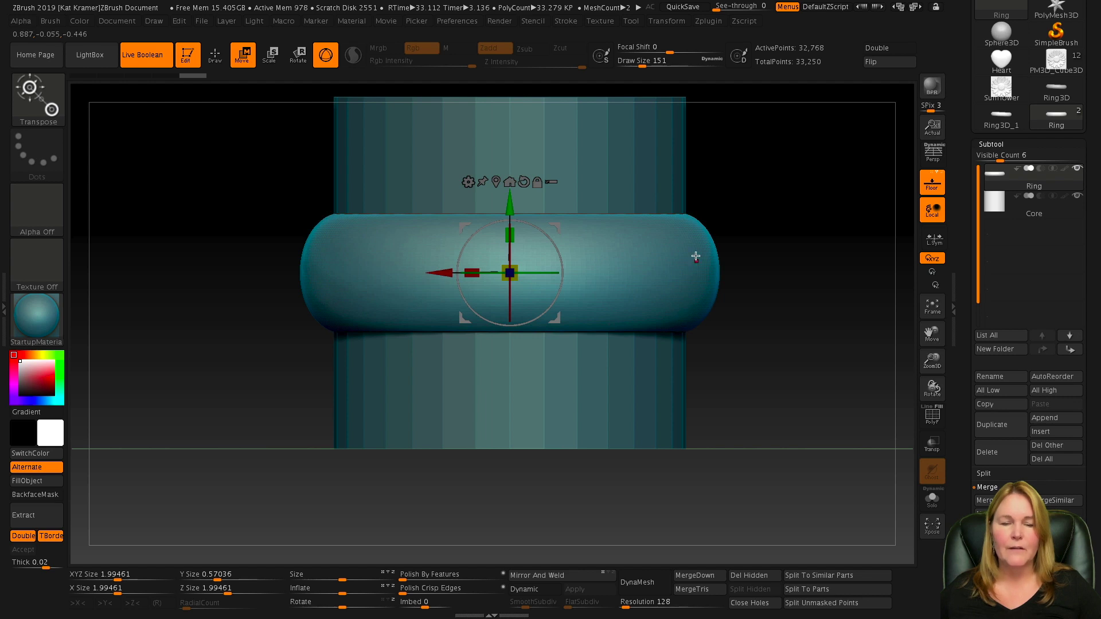
{"action": "mouse_move", "coordinate": [786, 318]}
{"action": "left_mouse_down"}
{"action": "mouse_move", "coordinate": [786, 339]}
{"action": "mouse_move", "coordinate": [785, 317]}
{"action": "left_mouse_up"}
Select the Core subtool and shrink it slightly with the gizmo's yellow centre.
{"action": "left_click", "coordinate": [1055, 205]}
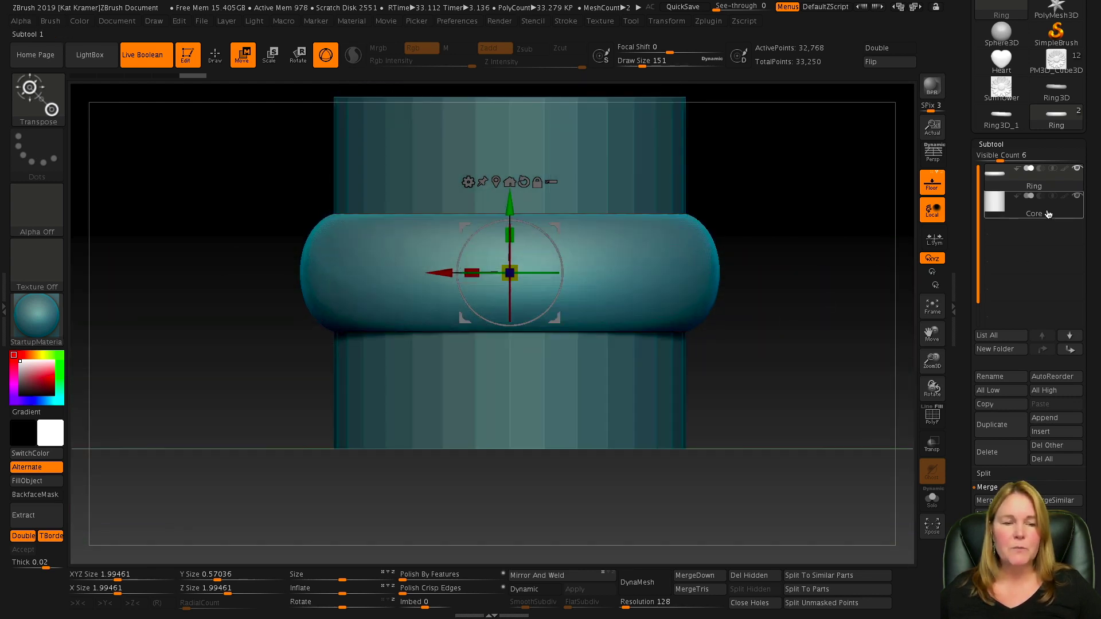
{"action": "mouse_move", "coordinate": [510, 274]}
{"action": "left_mouse_down"}
{"action": "mouse_move", "coordinate": [512, 265]}
{"action": "mouse_move", "coordinate": [511, 275]}
{"action": "left_mouse_up"}
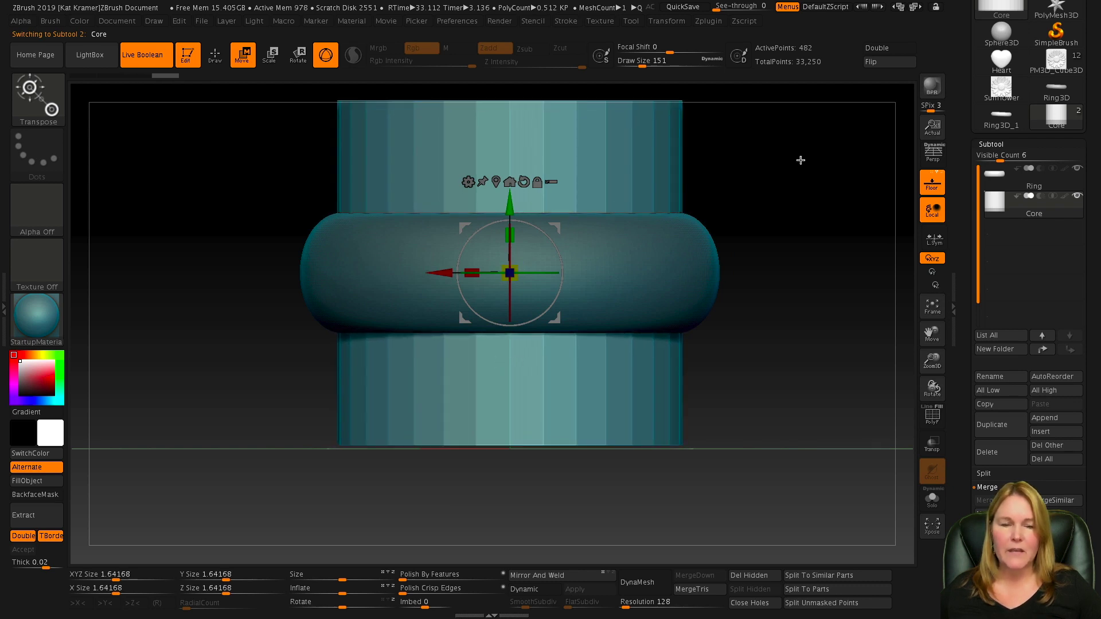
{"action": "left_click_drag", "start_coordinate": [798, 160], "coordinate": [709, 225]}
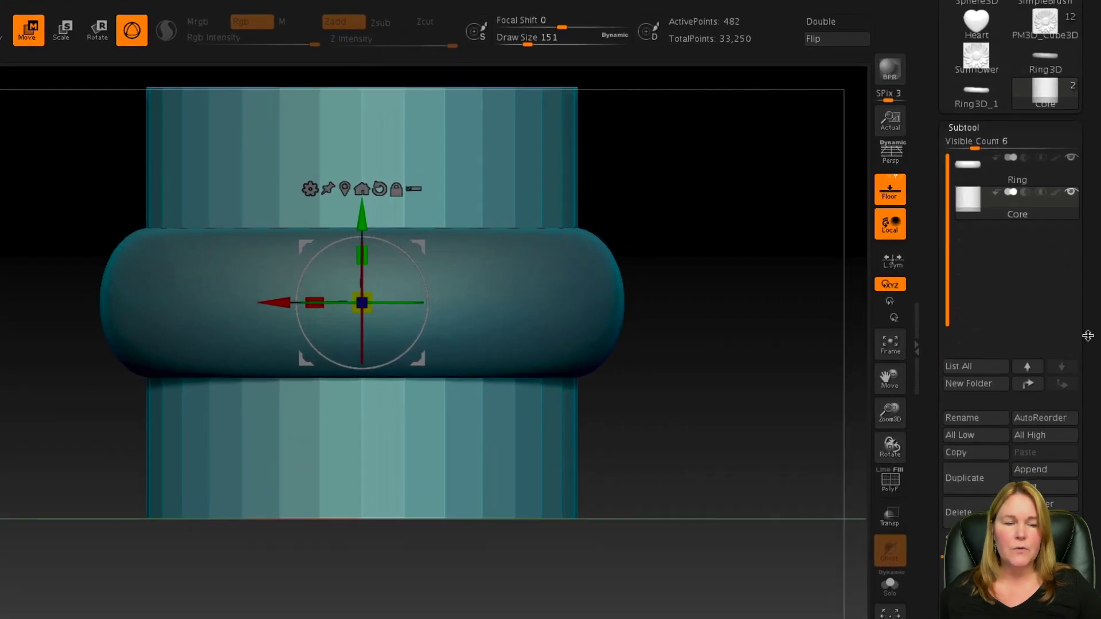
In Tool > Geometry, Divide the Core cylinder three times to 31,746 points, then Del Lower.
{"action": "left_click_drag", "start_coordinate": [1087, 335], "coordinate": [1074, 250]}
{"action": "left_click", "coordinate": [981, 419]}
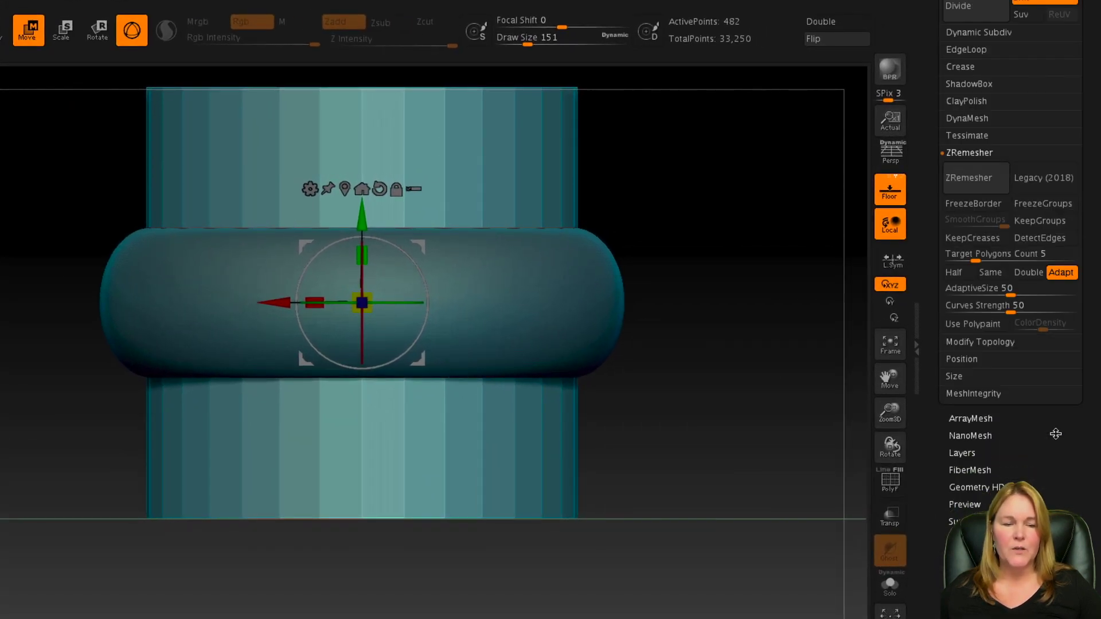
{"action": "scroll", "coordinate": [1049, 434], "scroll_direction": "up", "scroll_amount": 3}
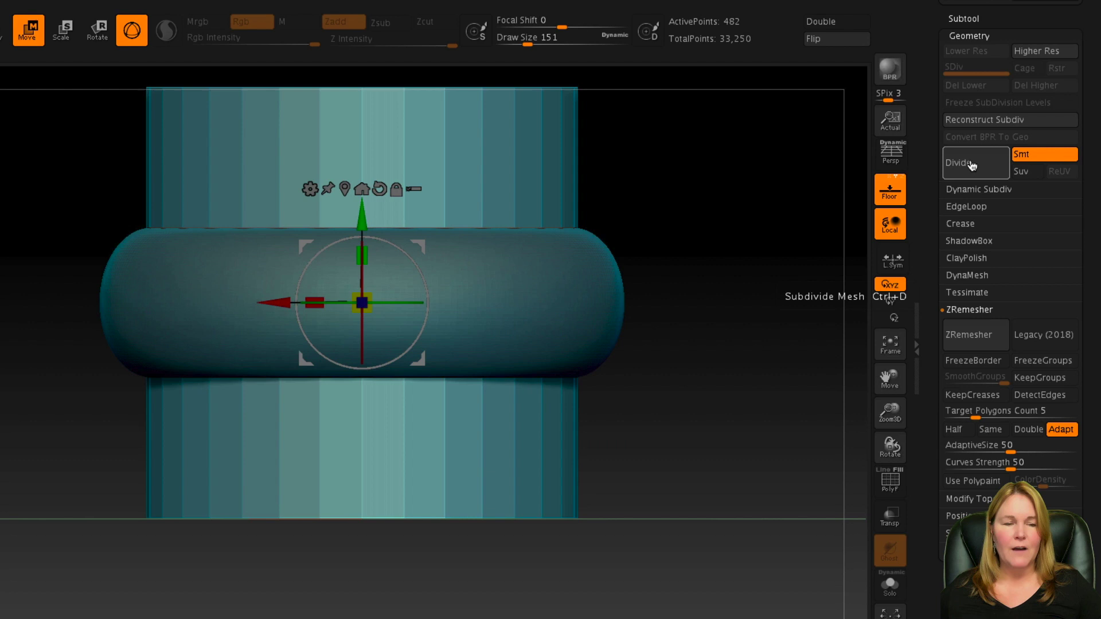
{"action": "left_click_drag", "start_coordinate": [1088, 179], "coordinate": [972, 217]}
{"action": "left_click", "coordinate": [974, 202]}
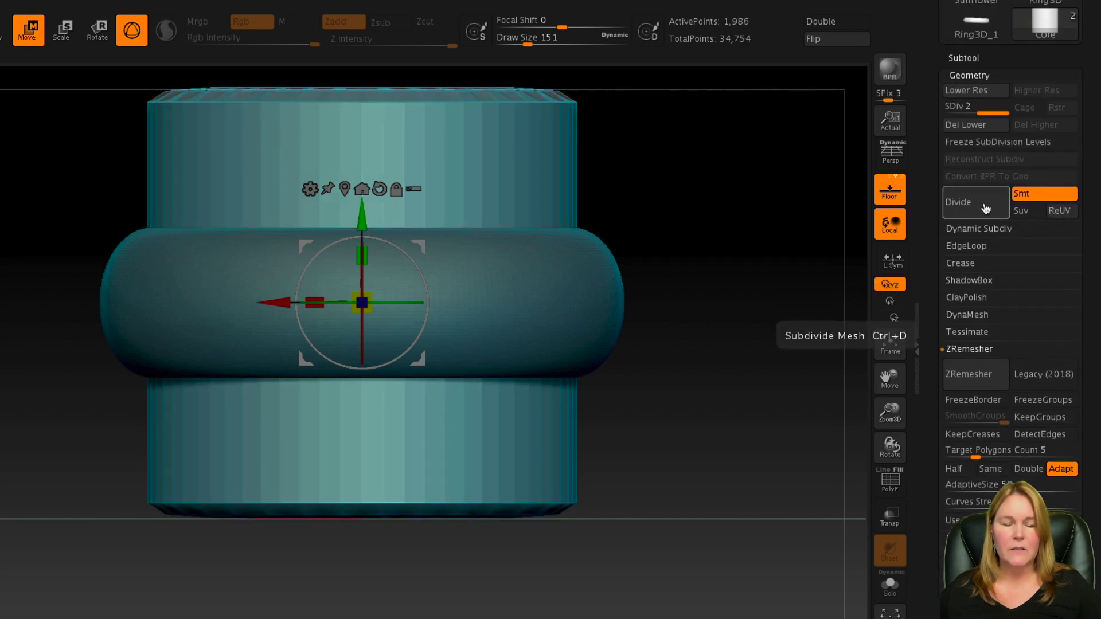
{"action": "left_click", "coordinate": [975, 203]}
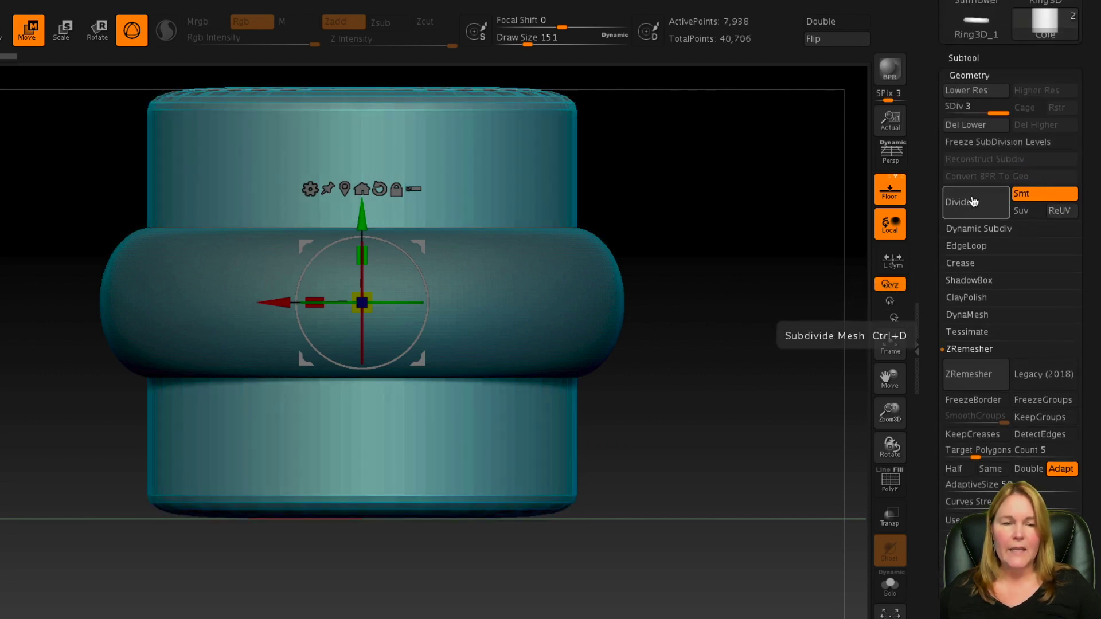
{"action": "left_click", "coordinate": [974, 202]}
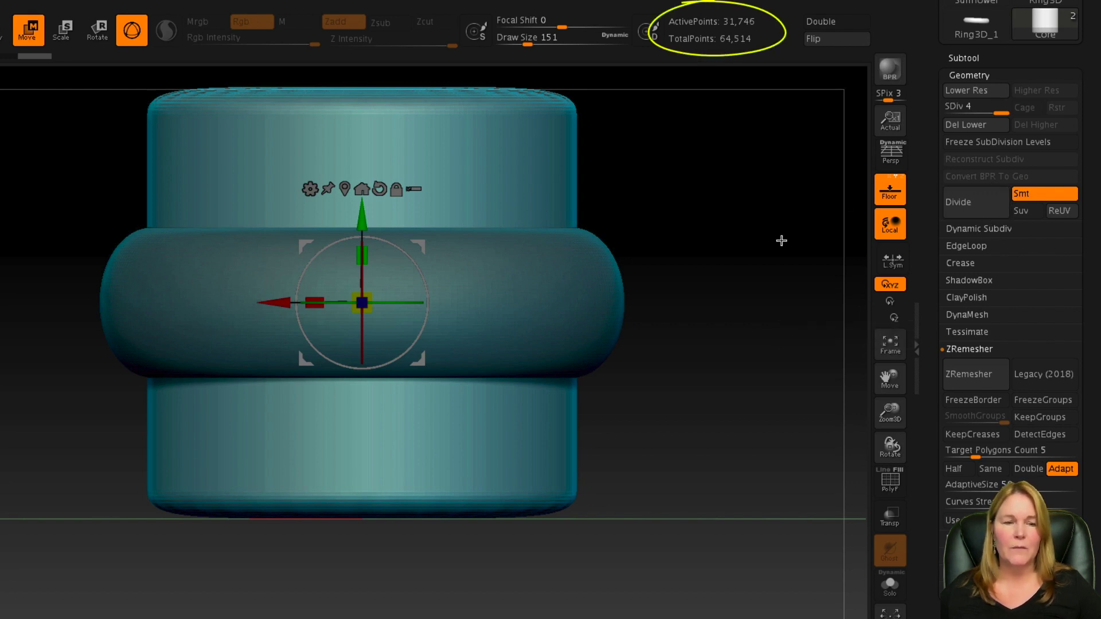
{"action": "left_click", "coordinate": [969, 125]}
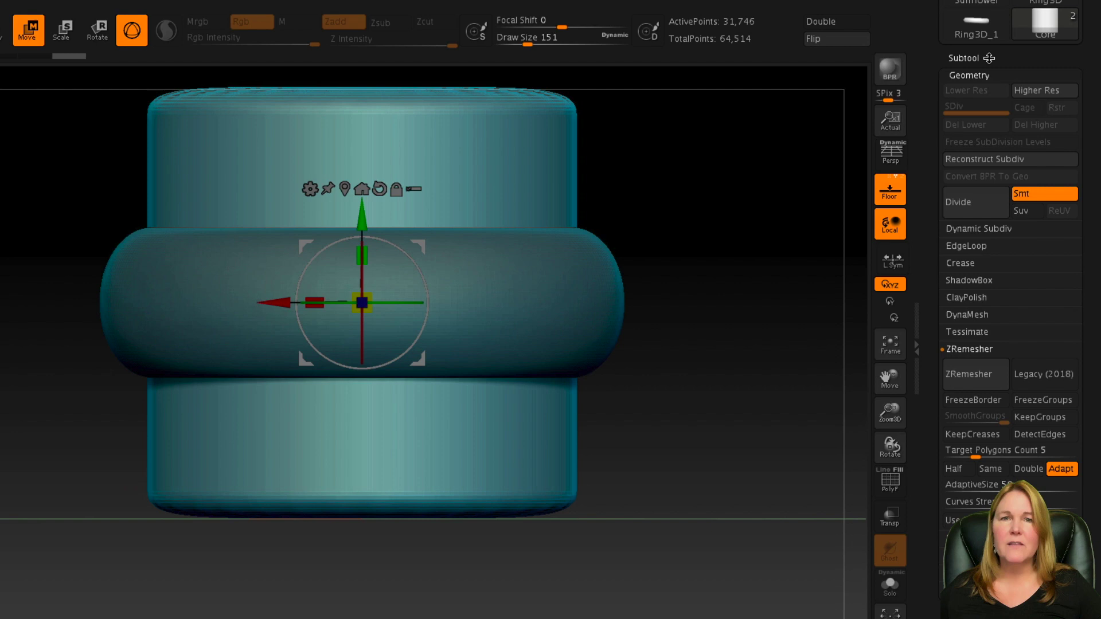
Expand the Subtool palette and select the Ring subtool row.
{"action": "left_click", "coordinate": [969, 58]}
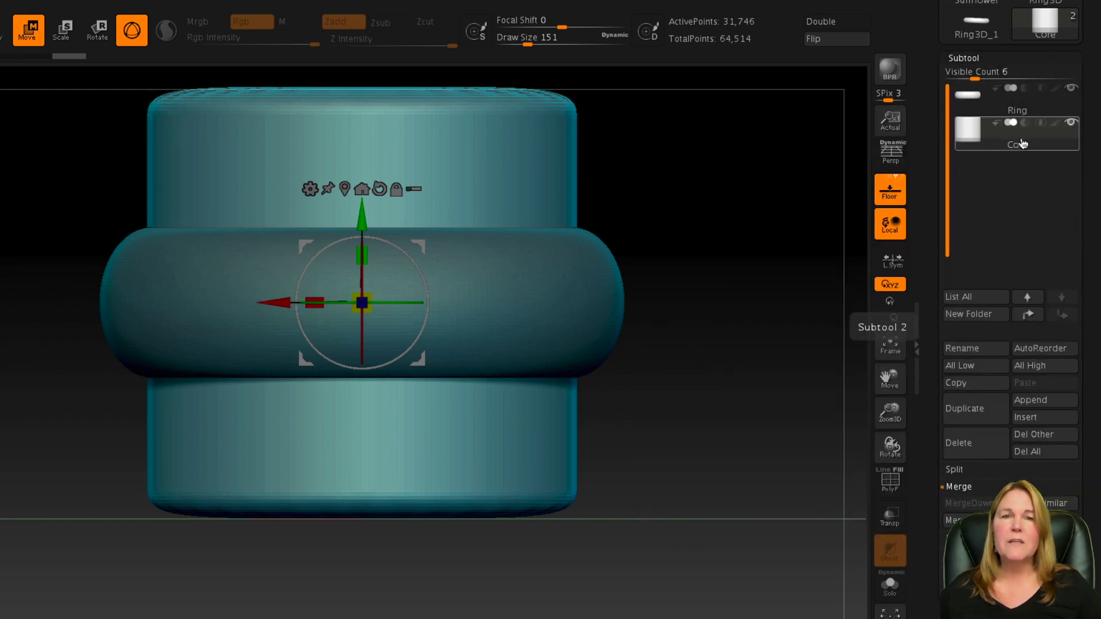
{"action": "mouse_move", "coordinate": [1025, 124]}
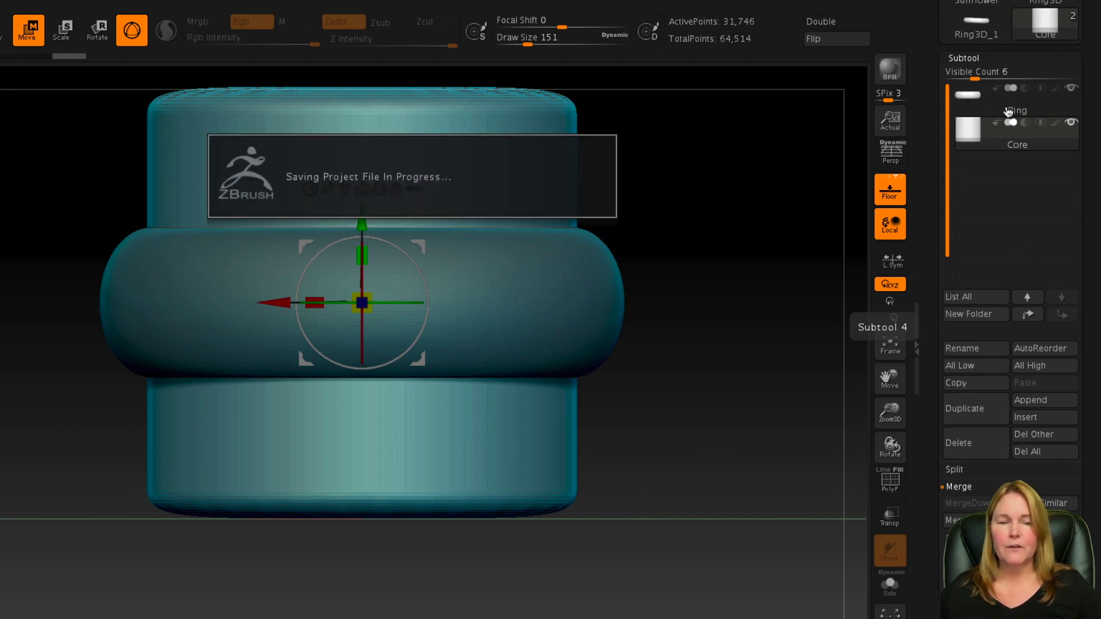
{"action": "mouse_move", "coordinate": [1007, 111]}
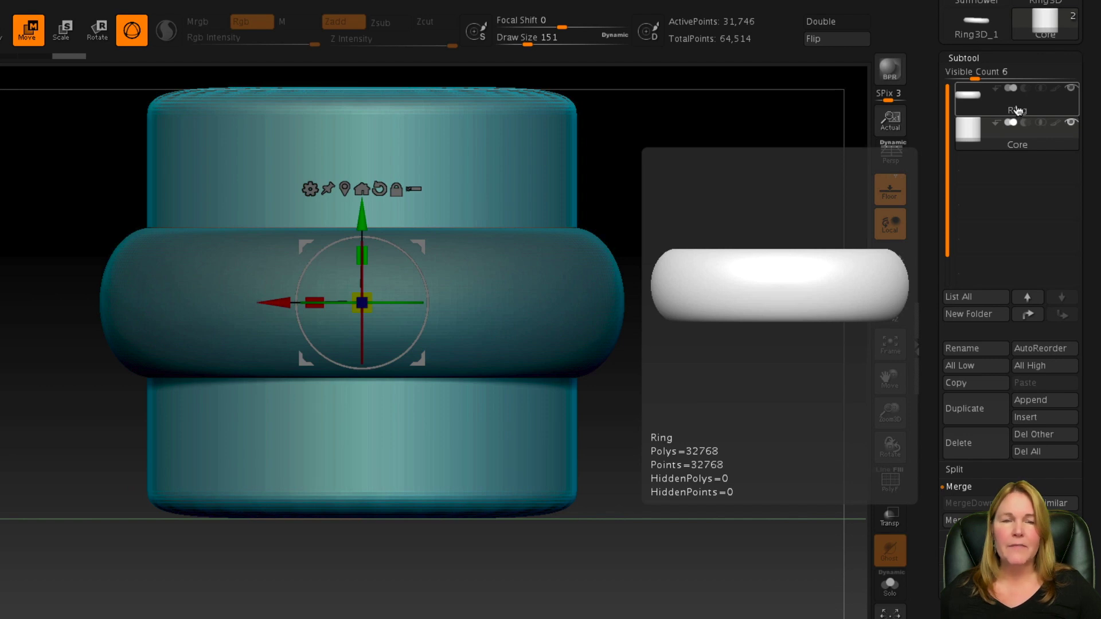
{"action": "left_click_drag", "start_coordinate": [1017, 110], "coordinate": [1016, 137]}
{"action": "left_click", "coordinate": [1017, 99]}
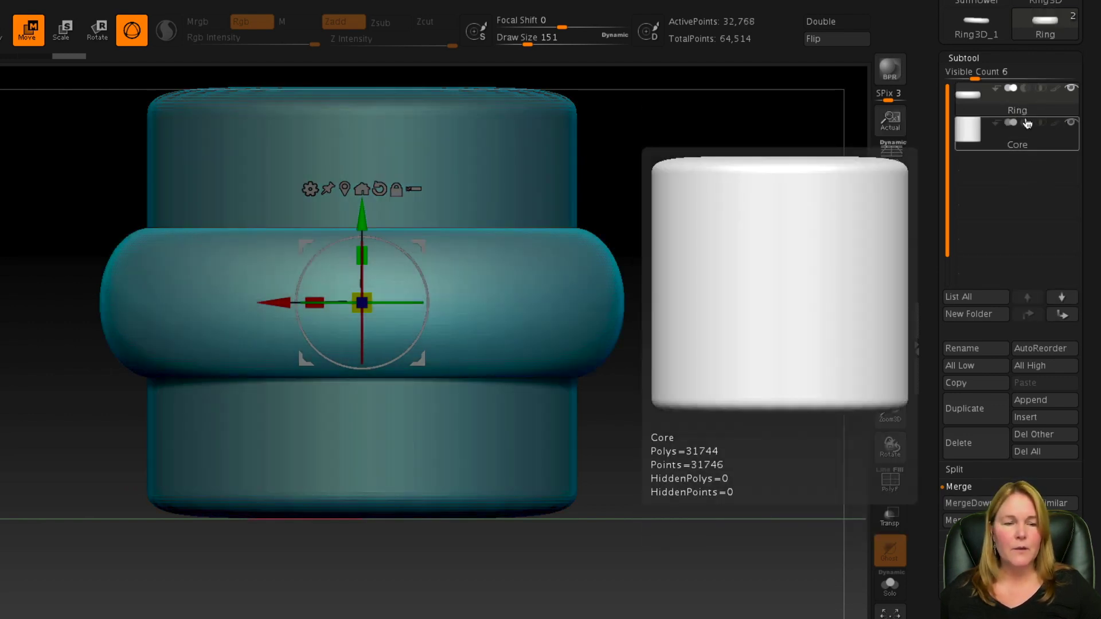
Create a subtool folder named Wide Band and move Core into it beneath Ring.
{"action": "left_click", "coordinate": [983, 315]}
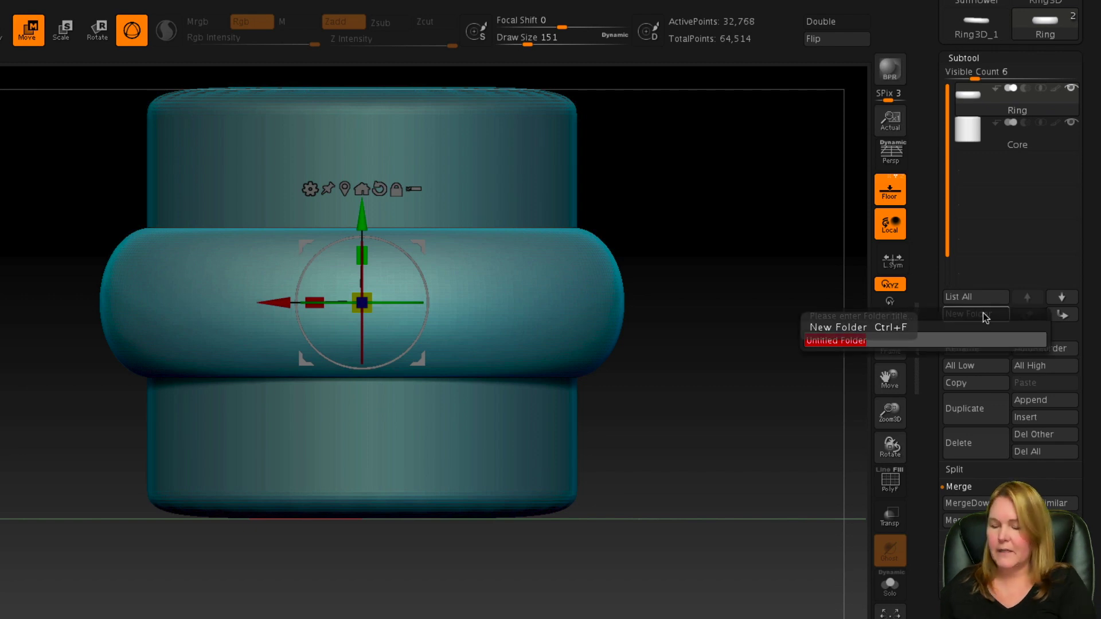
{"action": "type", "text": "Ri"}
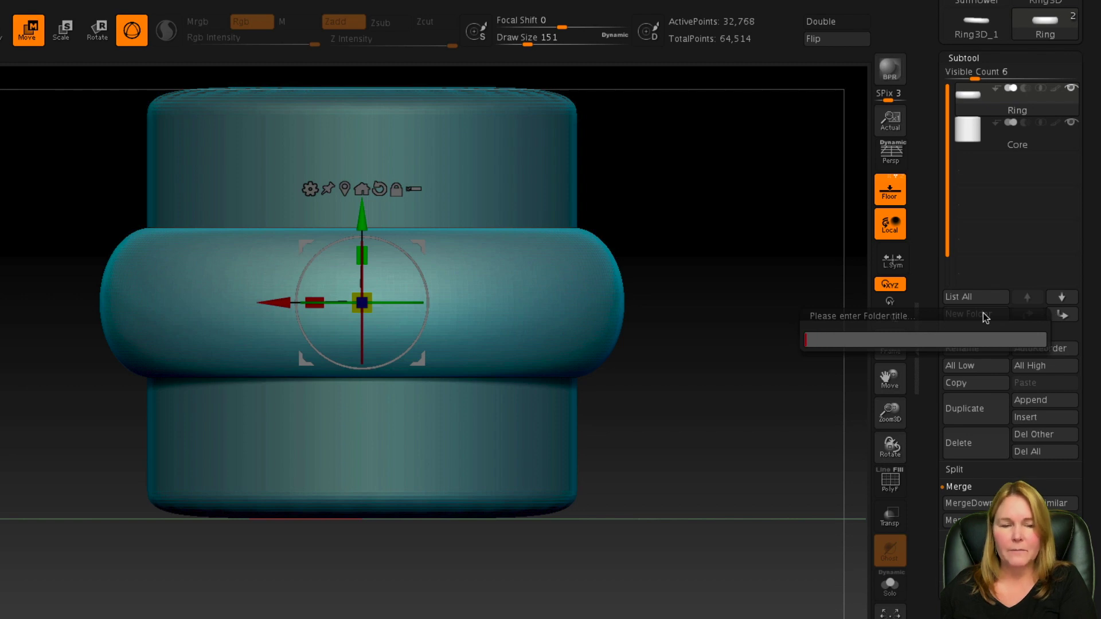
{"action": "type", "text": "de Band"}
{"action": "key", "text": "Return"}
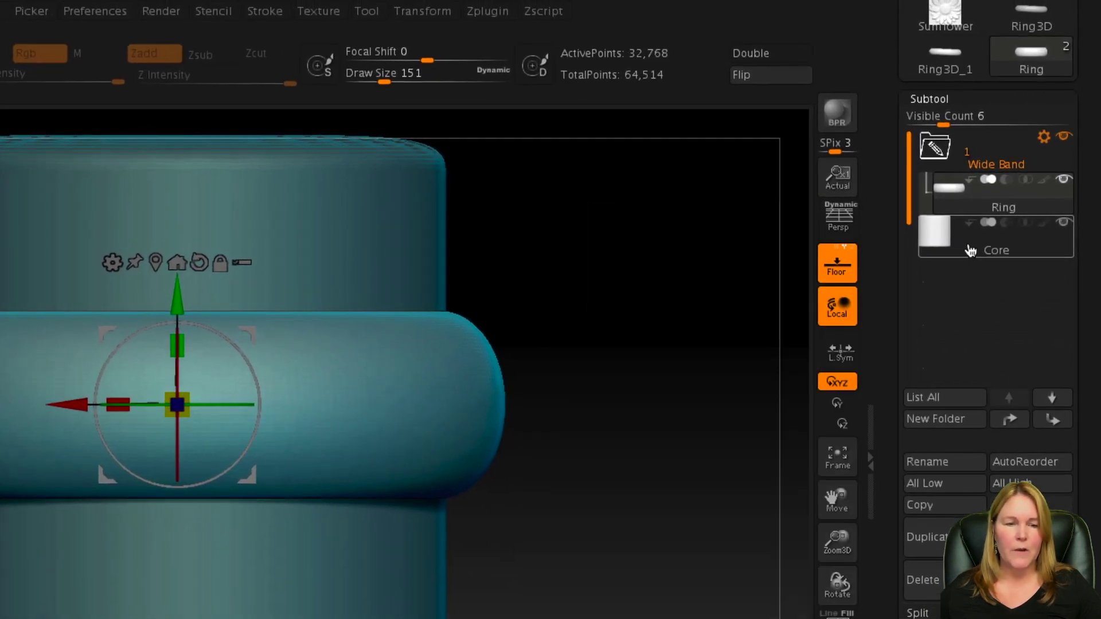
{"action": "left_click_drag", "start_coordinate": [969, 251], "coordinate": [978, 223]}
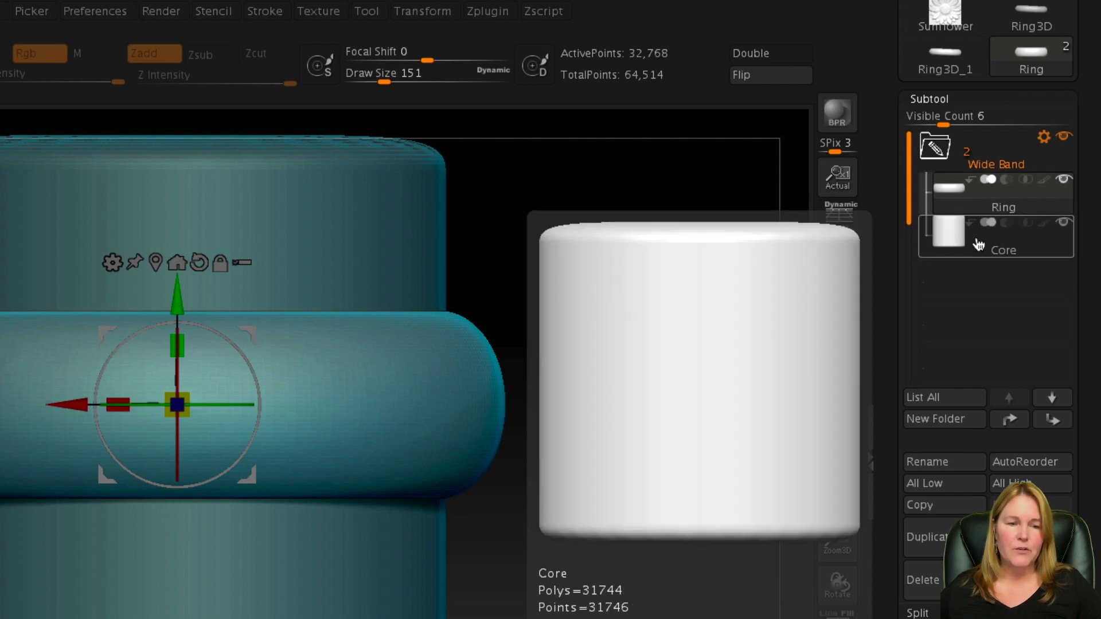
{"action": "mouse_move", "coordinate": [967, 240]}
{"action": "left_mouse_down"}
{"action": "mouse_move", "coordinate": [959, 217]}
{"action": "mouse_move", "coordinate": [954, 228]}
{"action": "left_mouse_up"}
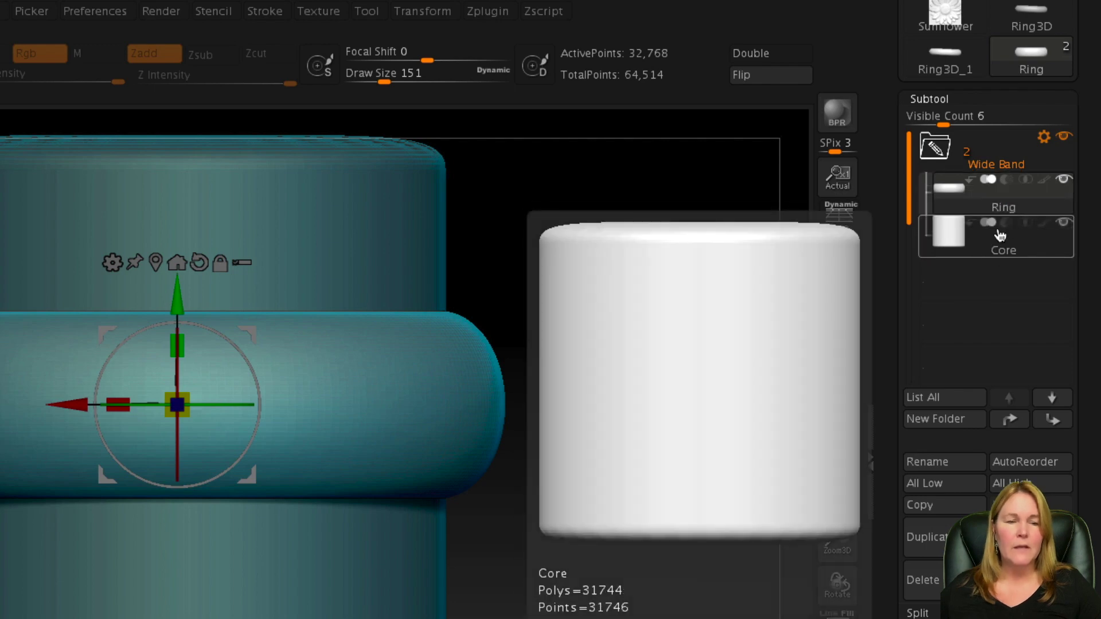
Set the Core subtool to subtract from the Ring, with Live Boolean off.
{"action": "left_click", "coordinate": [1005, 226]}
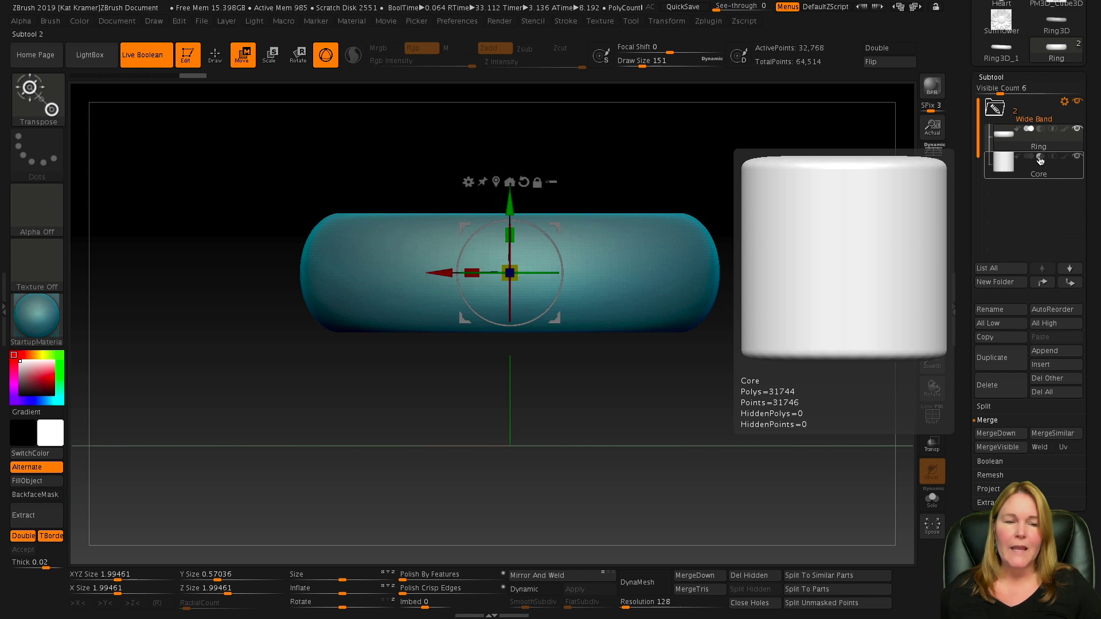
{"action": "left_click", "coordinate": [141, 57]}
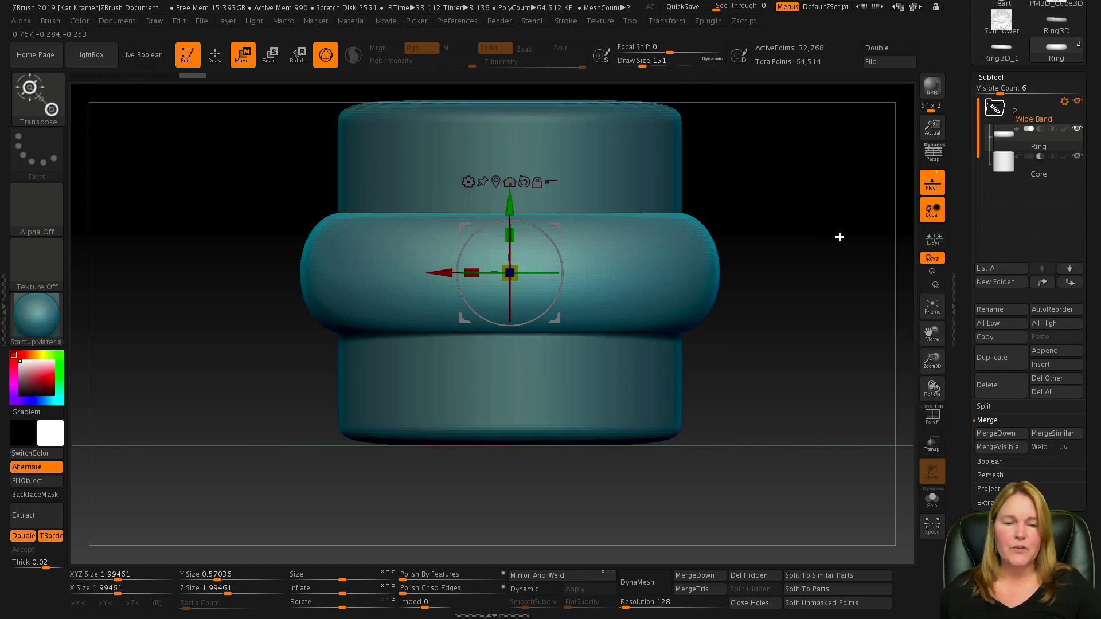
{"action": "left_click_drag", "start_coordinate": [839, 236], "coordinate": [845, 243]}
Turn on Live Boolean and orbit to inspect the hollow centre of the ring.
{"action": "mouse_move", "coordinate": [1026, 165]}
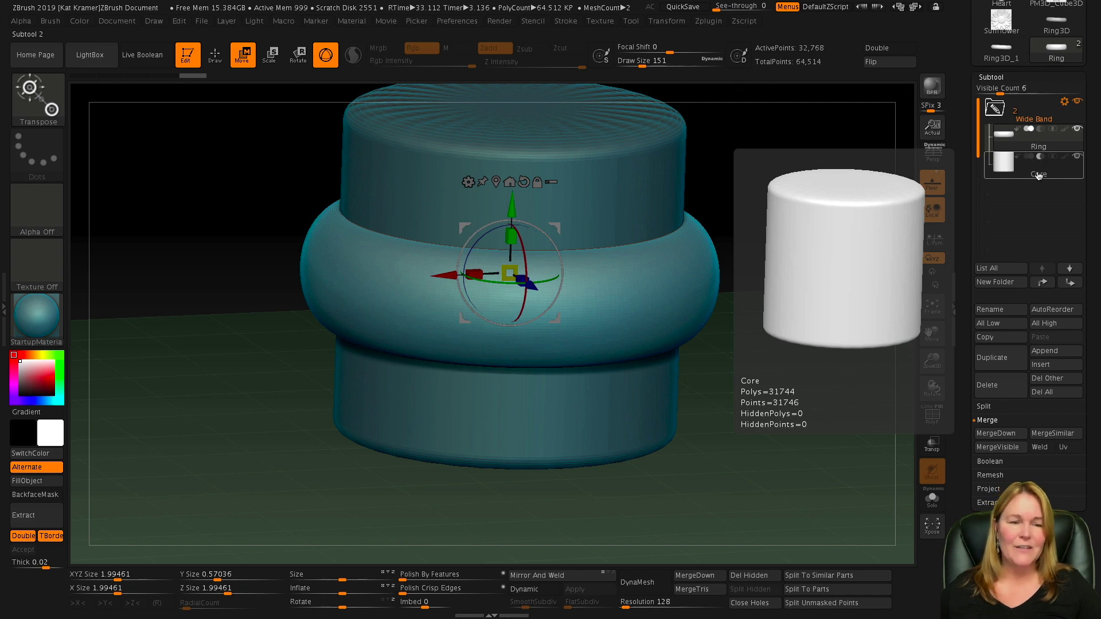
{"action": "mouse_move", "coordinate": [1028, 132]}
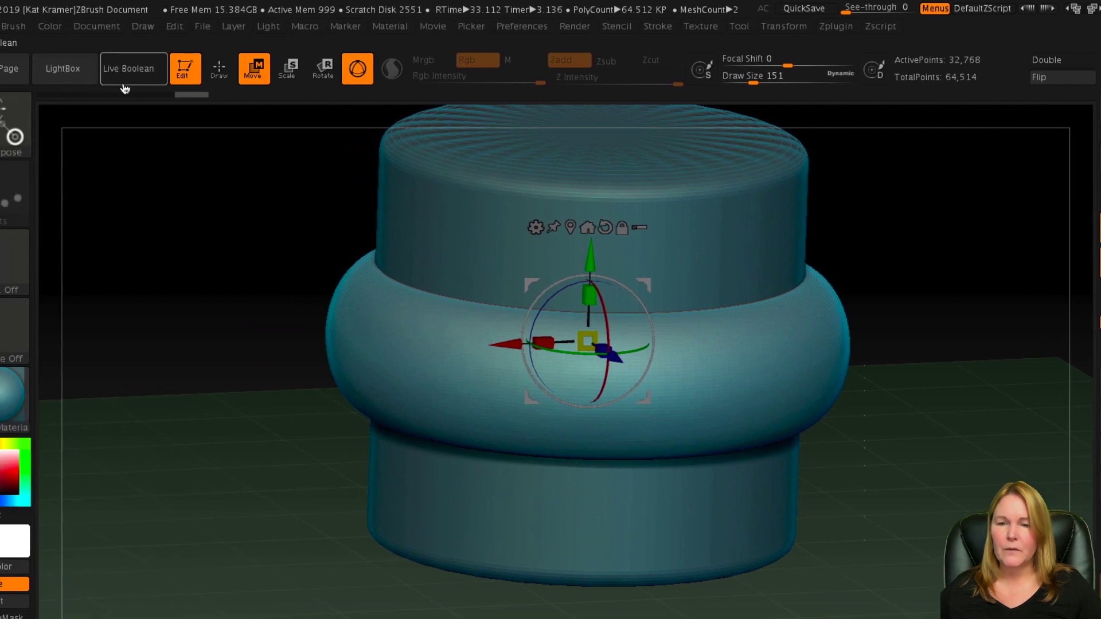
{"action": "left_click", "coordinate": [123, 83]}
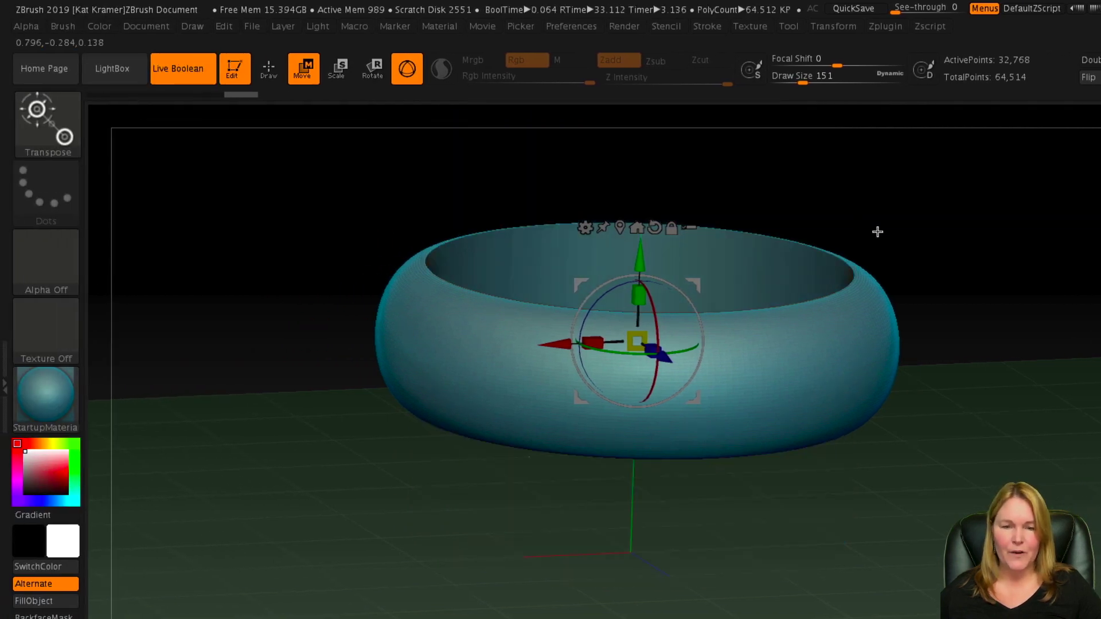
{"action": "left_click_drag", "start_coordinate": [877, 232], "coordinate": [835, 213]}
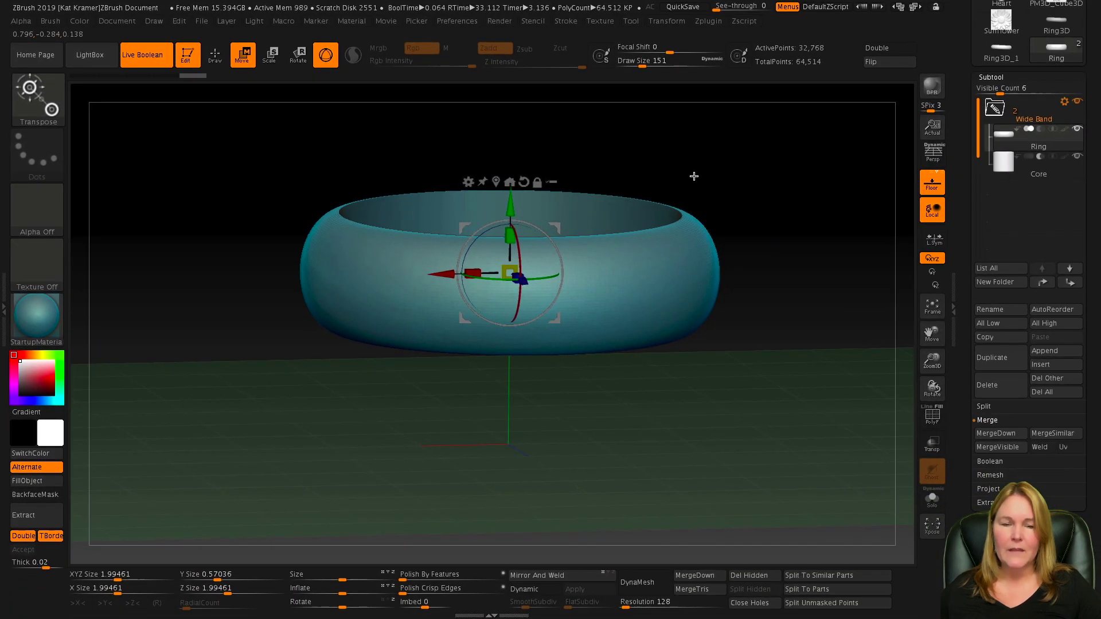
Disable Live Boolean and run Boolean Folder on Wide Band, creating the 29,184-poly UMesh_Ring.
{"action": "left_click", "coordinate": [142, 55]}
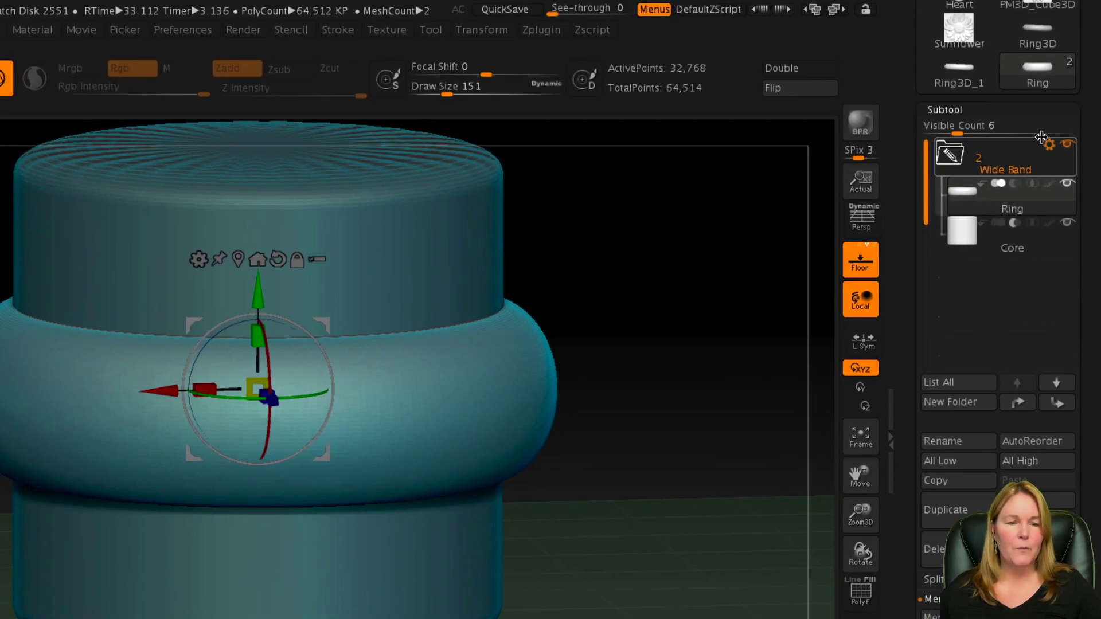
{"action": "mouse_move", "coordinate": [1050, 147]}
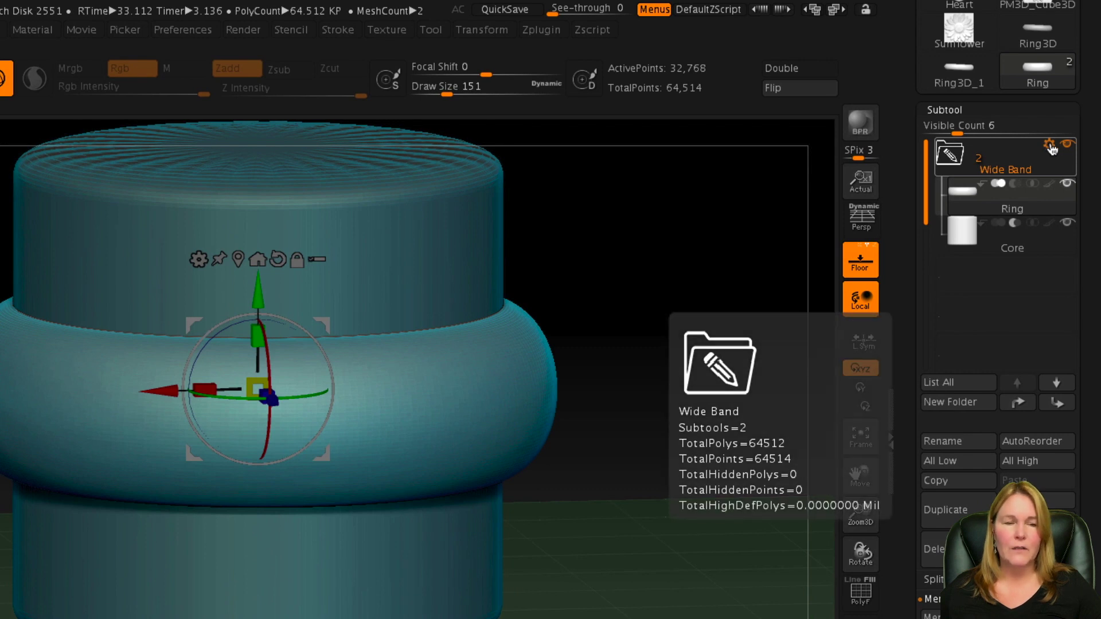
{"action": "left_click", "coordinate": [1050, 146]}
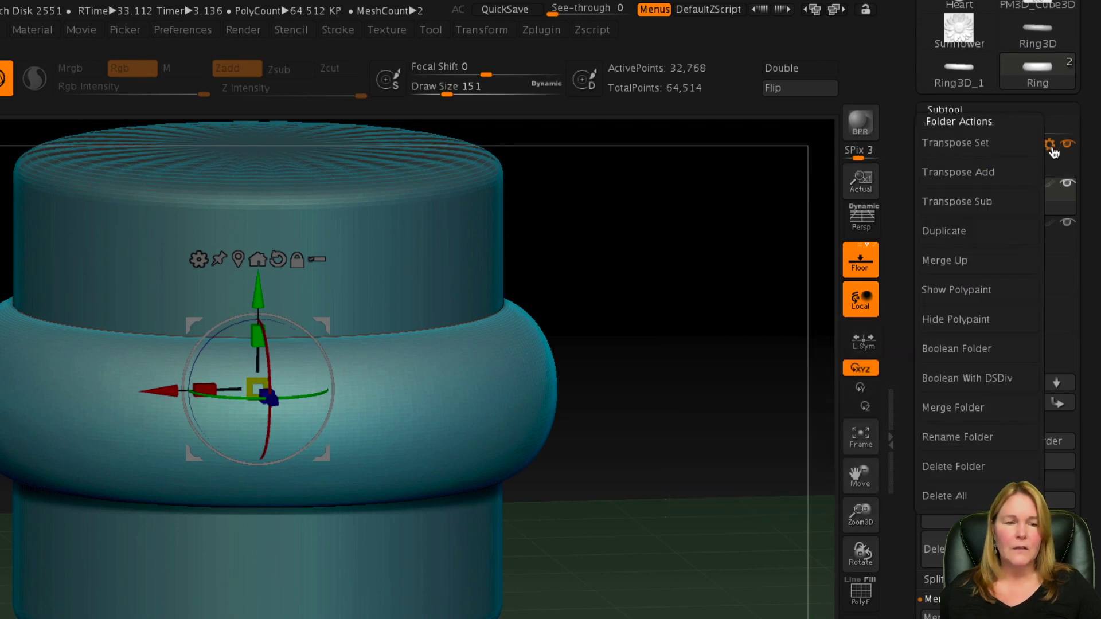
{"action": "left_click", "coordinate": [980, 351]}
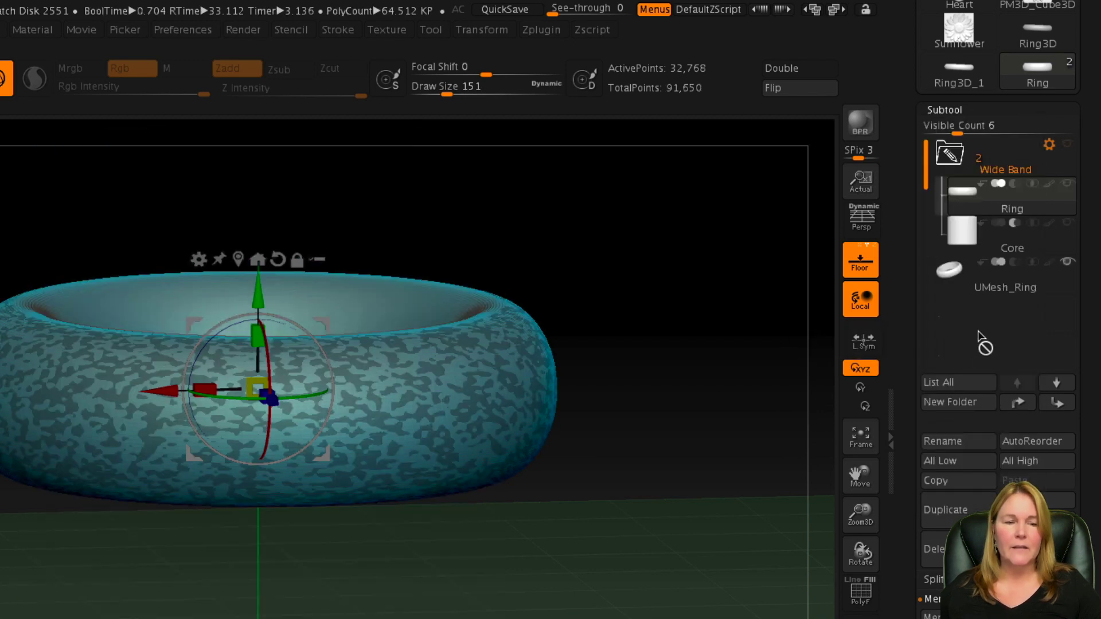
{"action": "mouse_move", "coordinate": [1018, 291]}
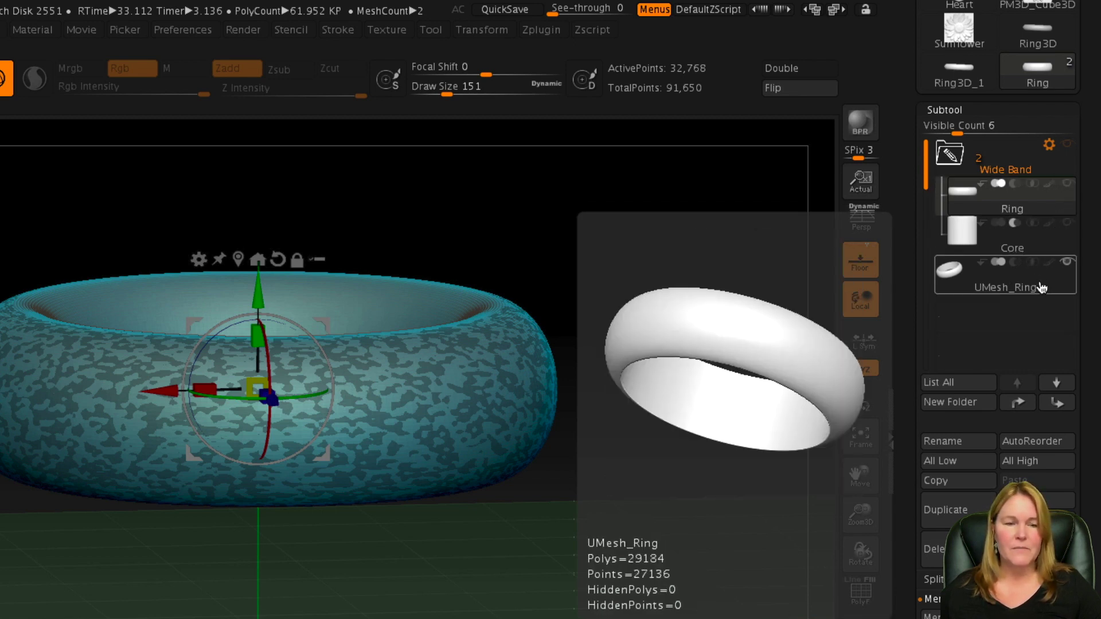
Make UMesh_Ring the active subtool and orbit it into a flat front view.
{"action": "left_click", "coordinate": [1042, 287]}
{"action": "left_click_drag", "start_coordinate": [688, 314], "coordinate": [766, 322]}
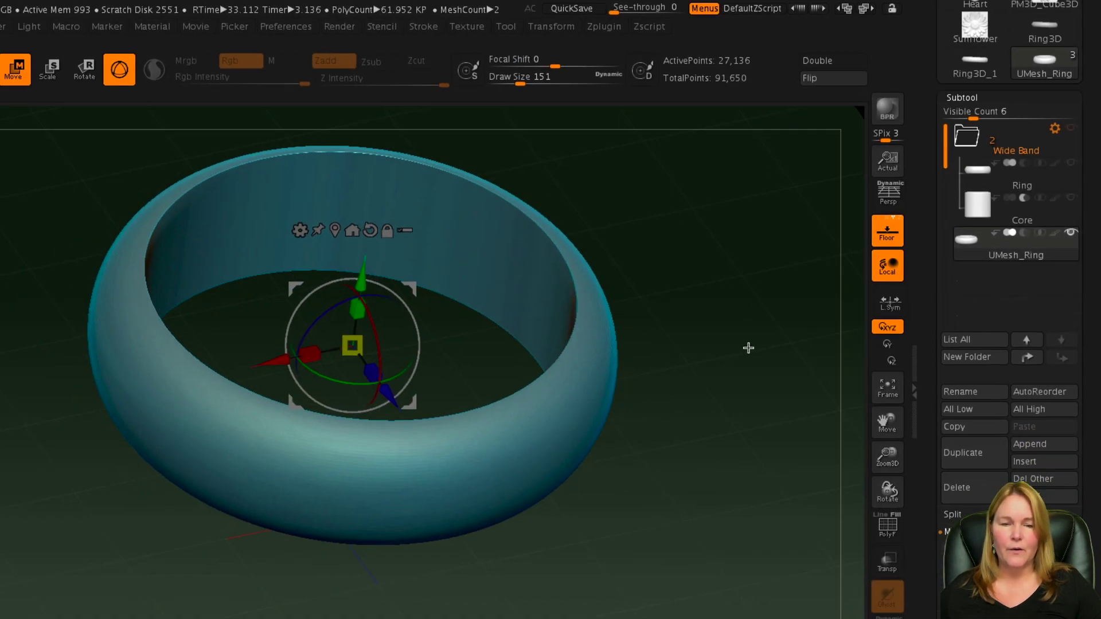
{"action": "left_click_drag", "start_coordinate": [865, 228], "coordinate": [811, 233], "text": "shift"}
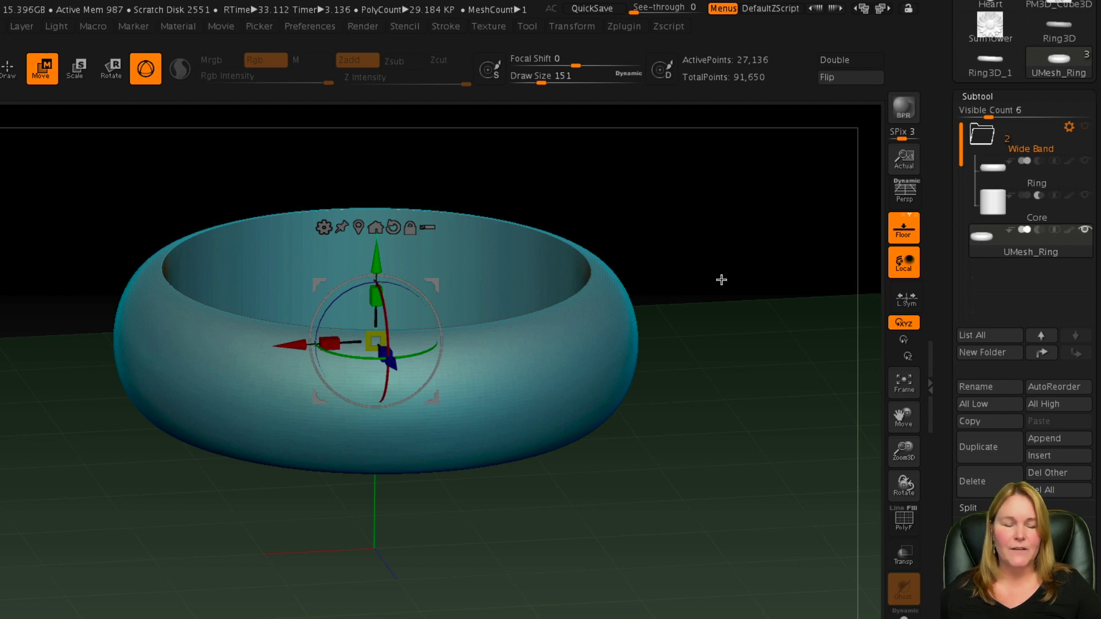
Toggle PolyF on to check UMesh_Ring's inner and outer polygroups, then off again.
{"action": "left_click", "coordinate": [900, 513]}
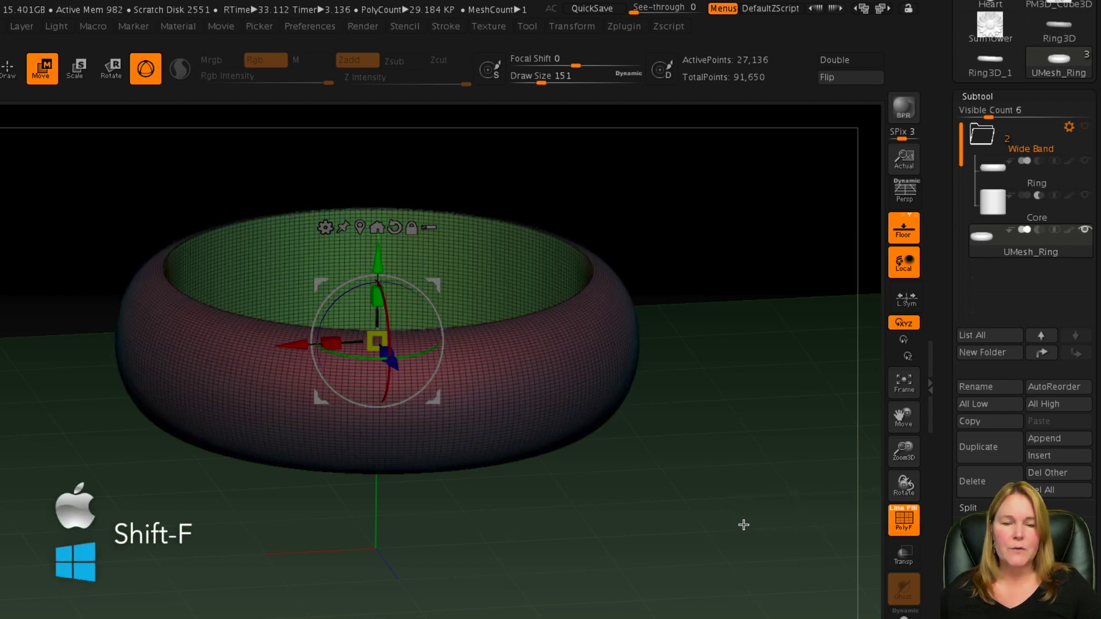
{"action": "left_click_drag", "start_coordinate": [743, 523], "coordinate": [814, 447], "text": "alt"}
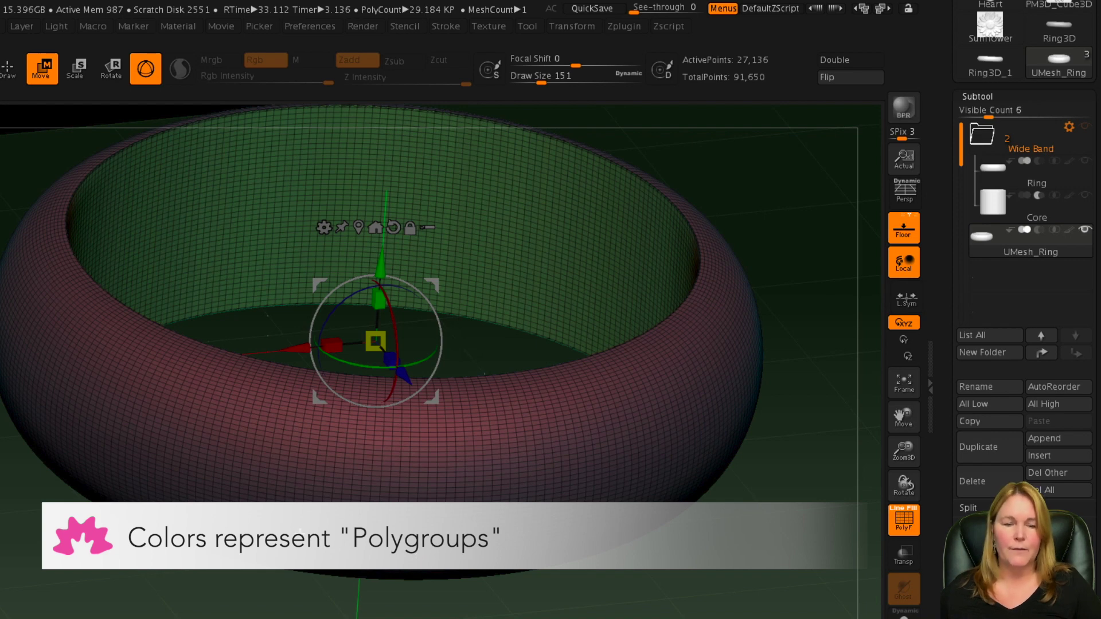
{"action": "left_click_drag", "start_coordinate": [712, 523], "coordinate": [709, 507], "text": "alt"}
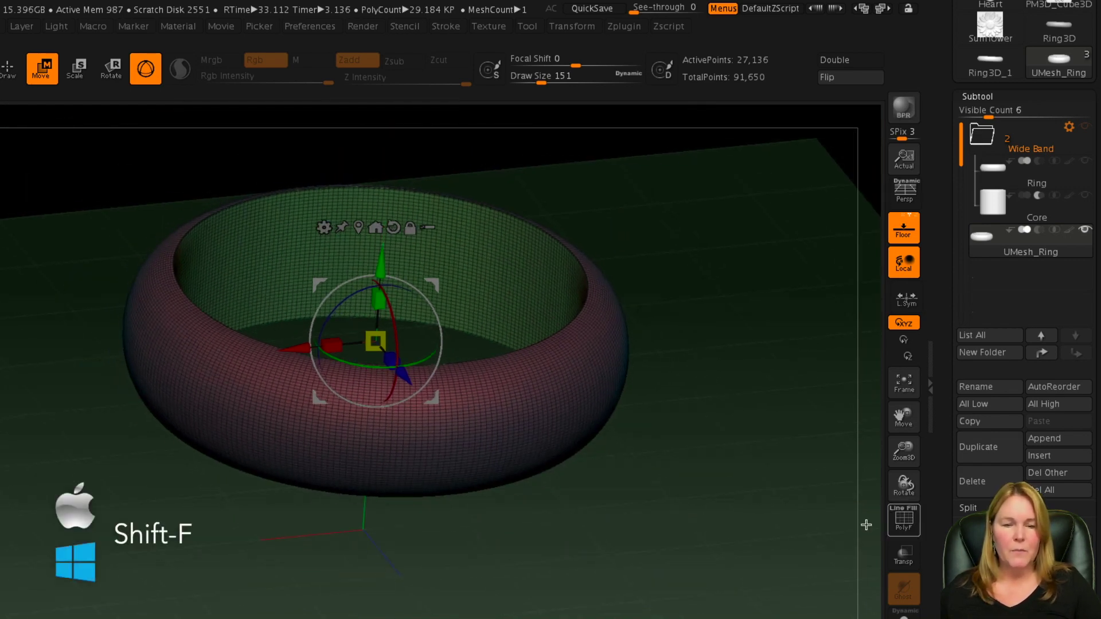
{"action": "key", "text": "shift+f"}
{"action": "left_click_drag", "start_coordinate": [671, 549], "coordinate": [654, 514]}
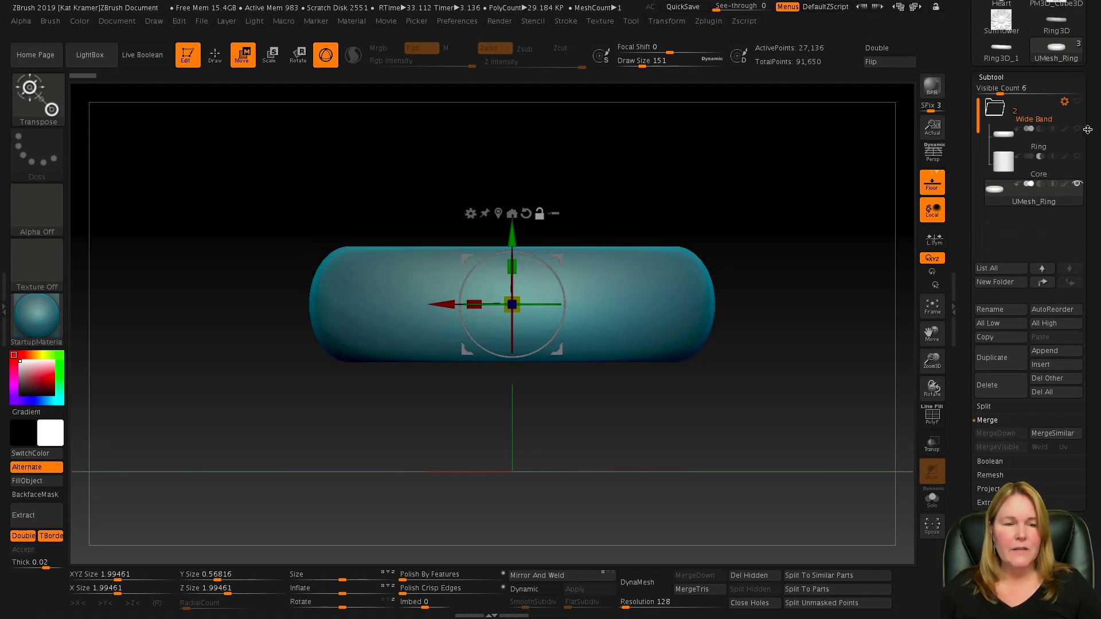
Start Tool > Save As and browse to ZBrushOSX 2019 > ZProjects > Jewelry.
{"action": "left_click_drag", "start_coordinate": [1092, 120], "coordinate": [1094, 293]}
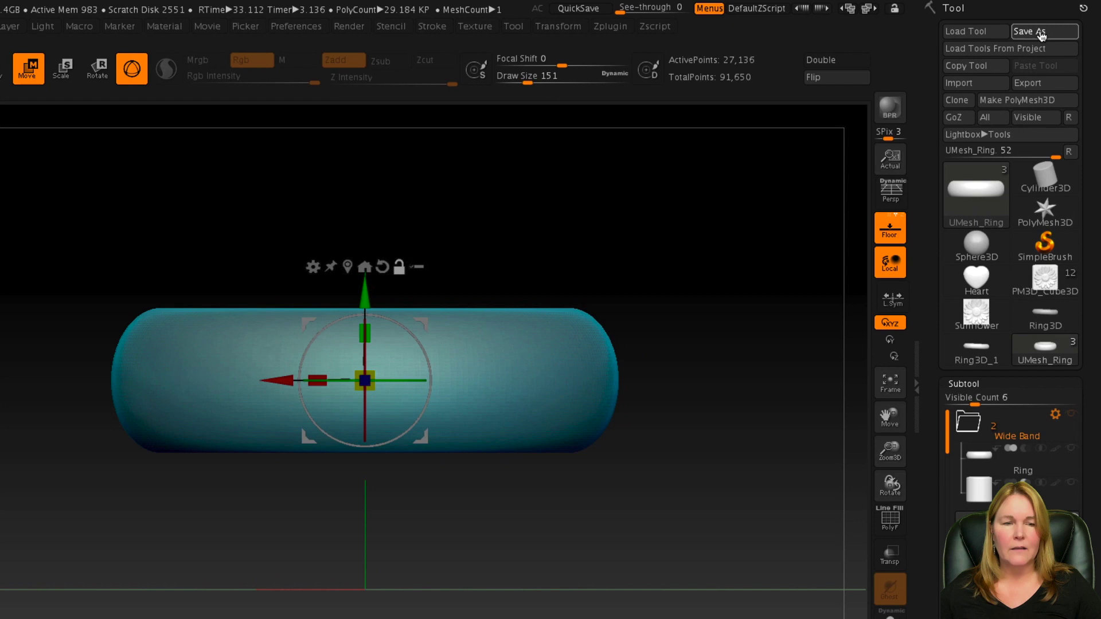
{"action": "left_click", "coordinate": [1041, 36]}
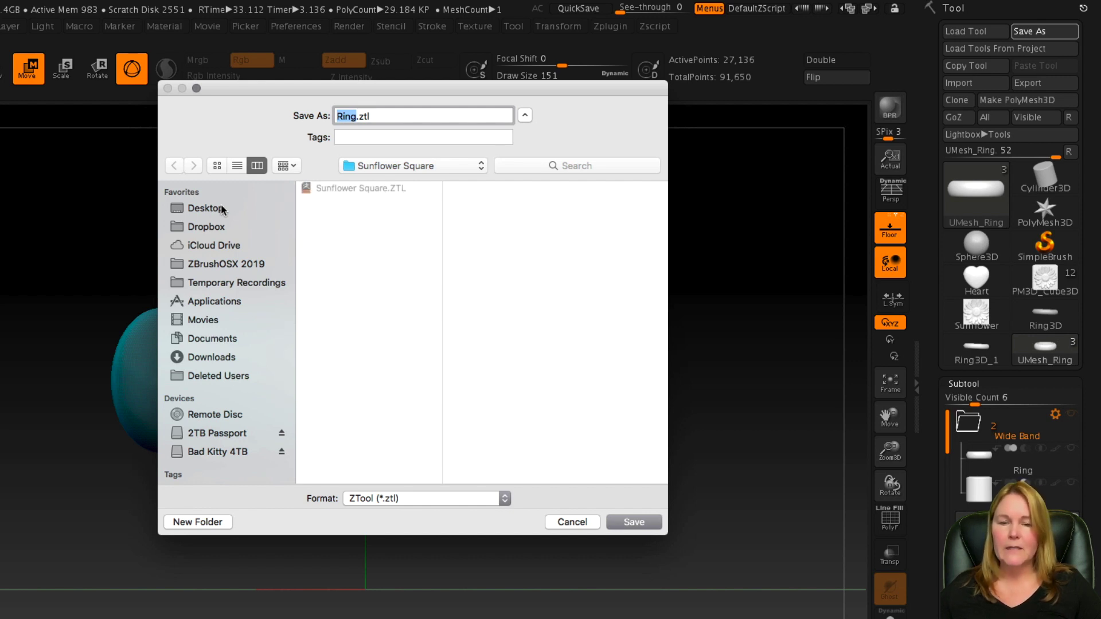
{"action": "left_click", "coordinate": [246, 262]}
{"action": "scroll", "coordinate": [390, 297], "scroll_direction": "down", "scroll_amount": 5}
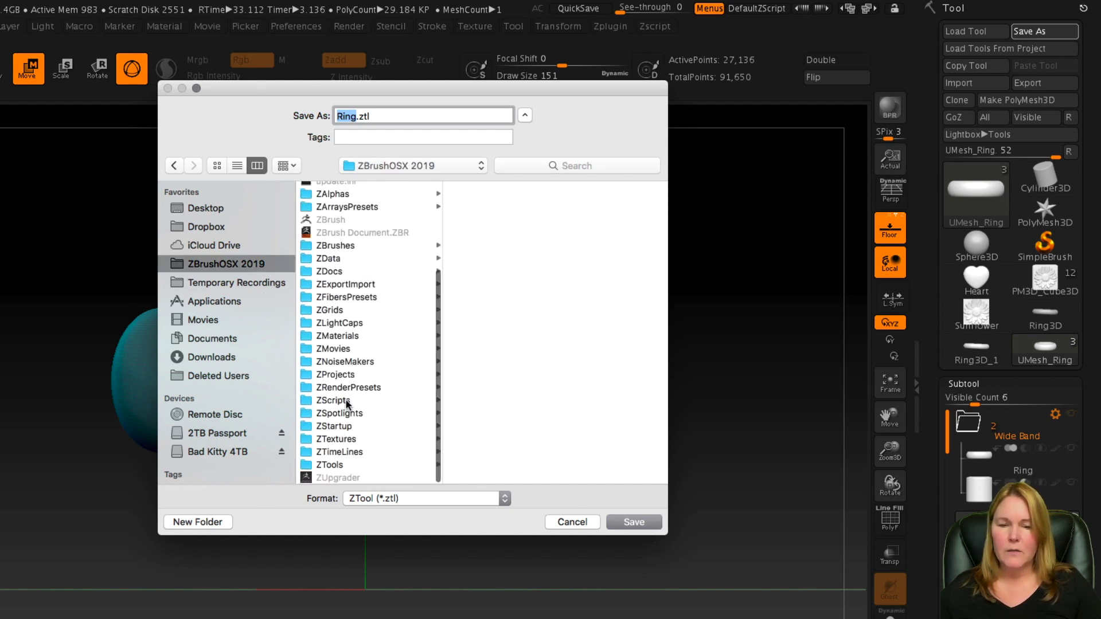
{"action": "left_click", "coordinate": [346, 376]}
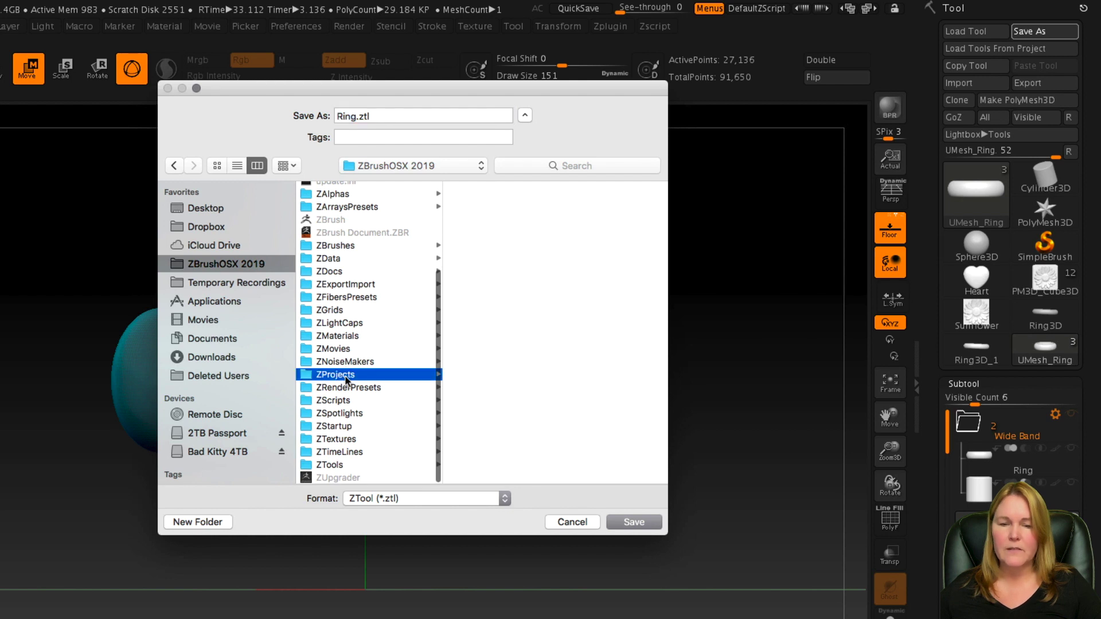
{"action": "scroll", "coordinate": [520, 328], "scroll_direction": "down", "scroll_amount": 1}
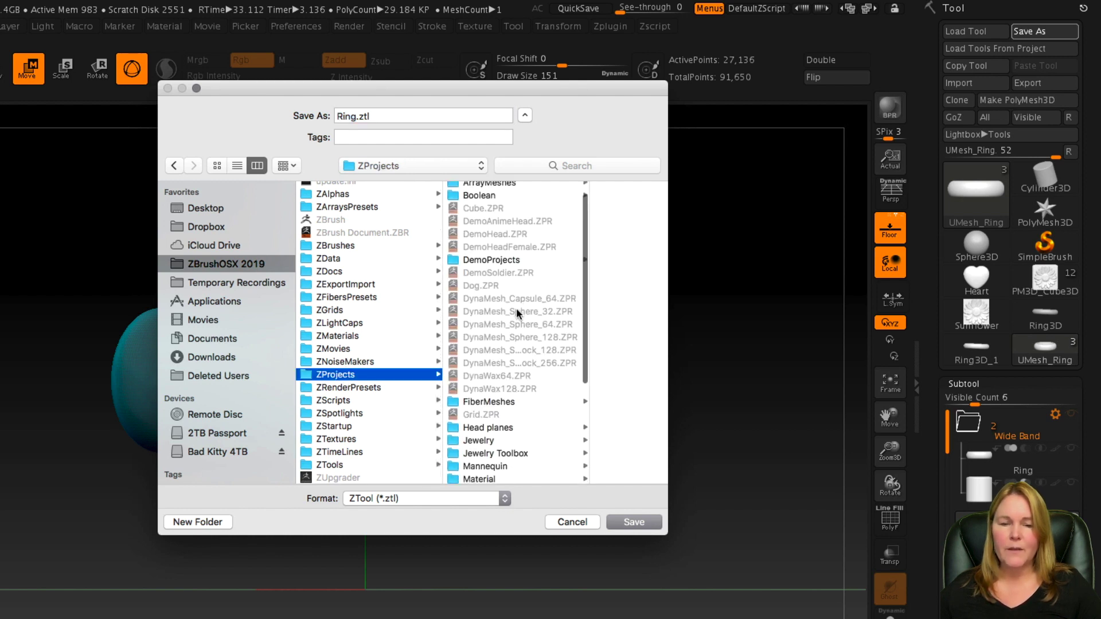
{"action": "left_click", "coordinate": [498, 441]}
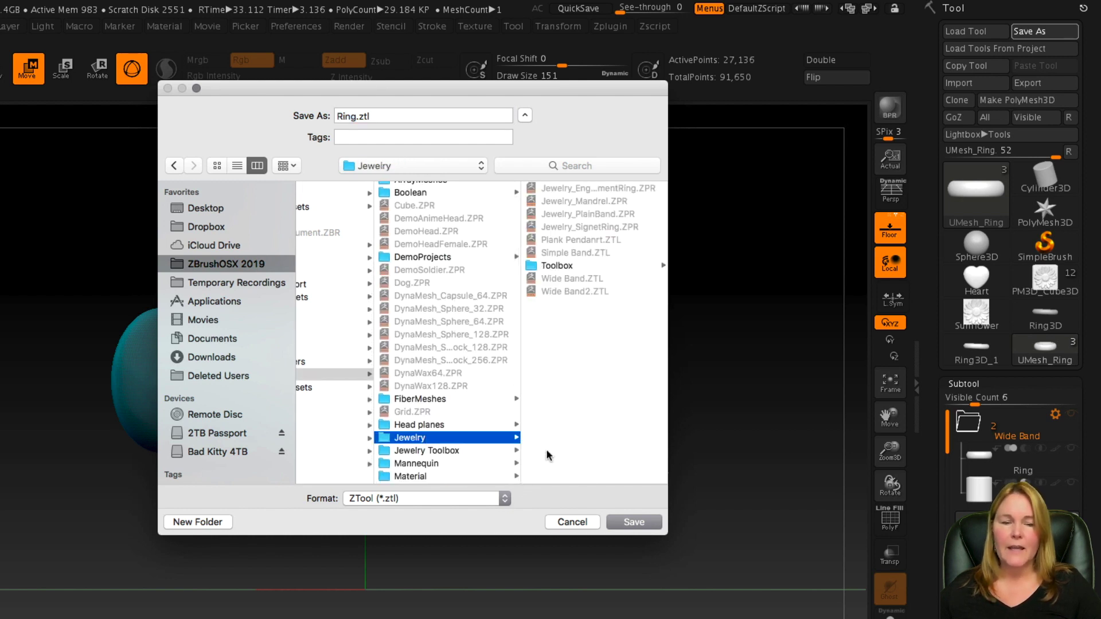
Prefix the file name with 'Wide ' and save the ZTool.
{"action": "left_click", "coordinate": [338, 116]}
{"action": "type", "text": "Wide"}
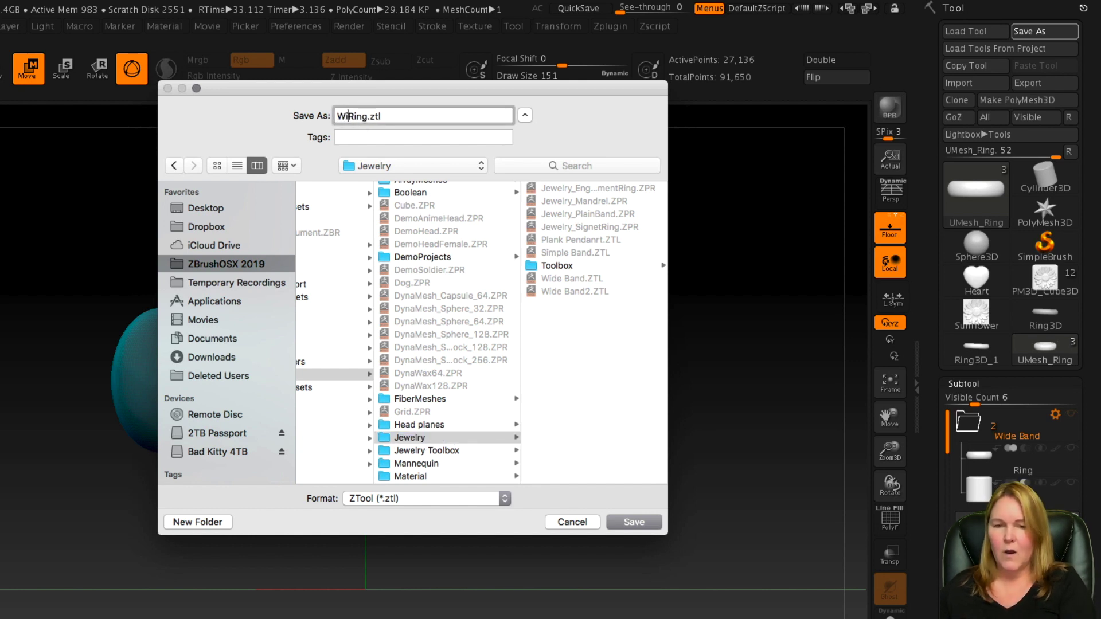
{"action": "key", "text": "Return"}
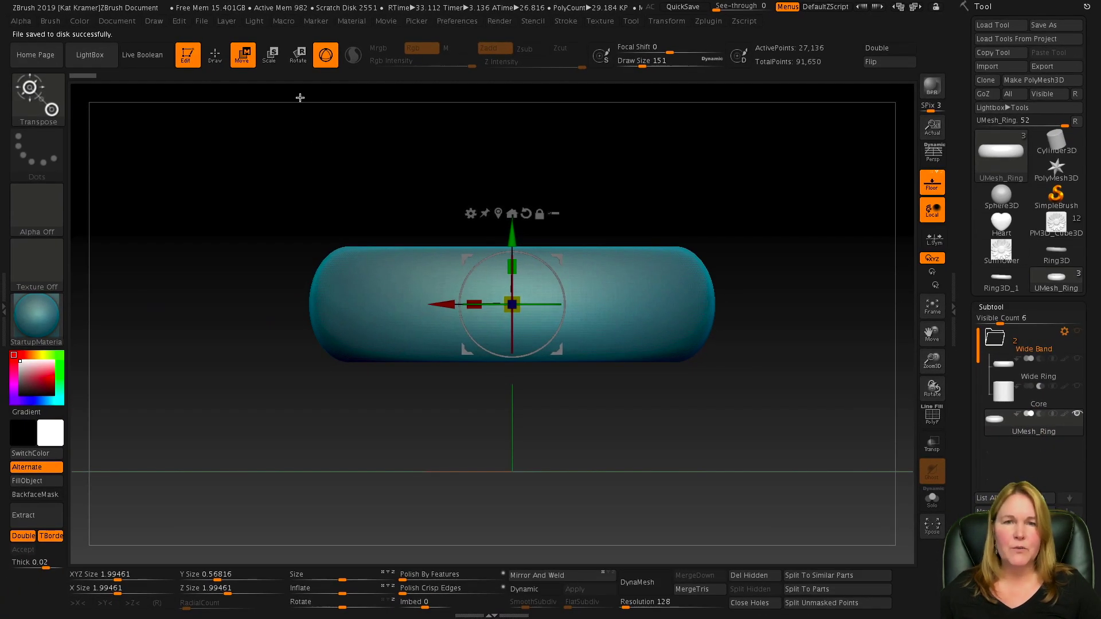
{"action": "left_click", "coordinate": [90, 54]}
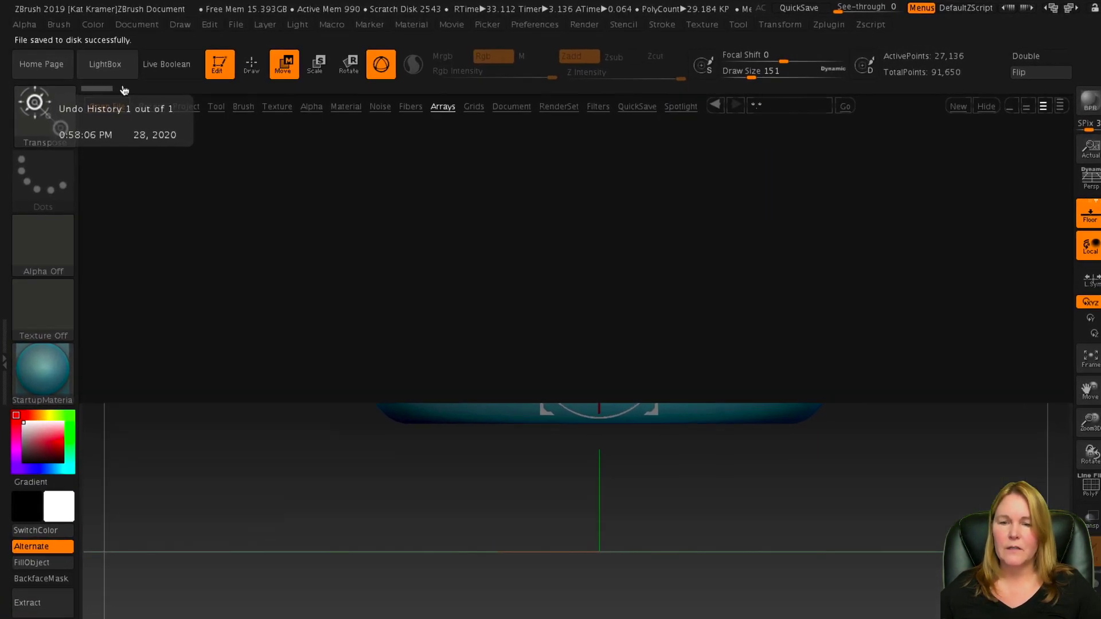
{"action": "left_click", "coordinate": [200, 114]}
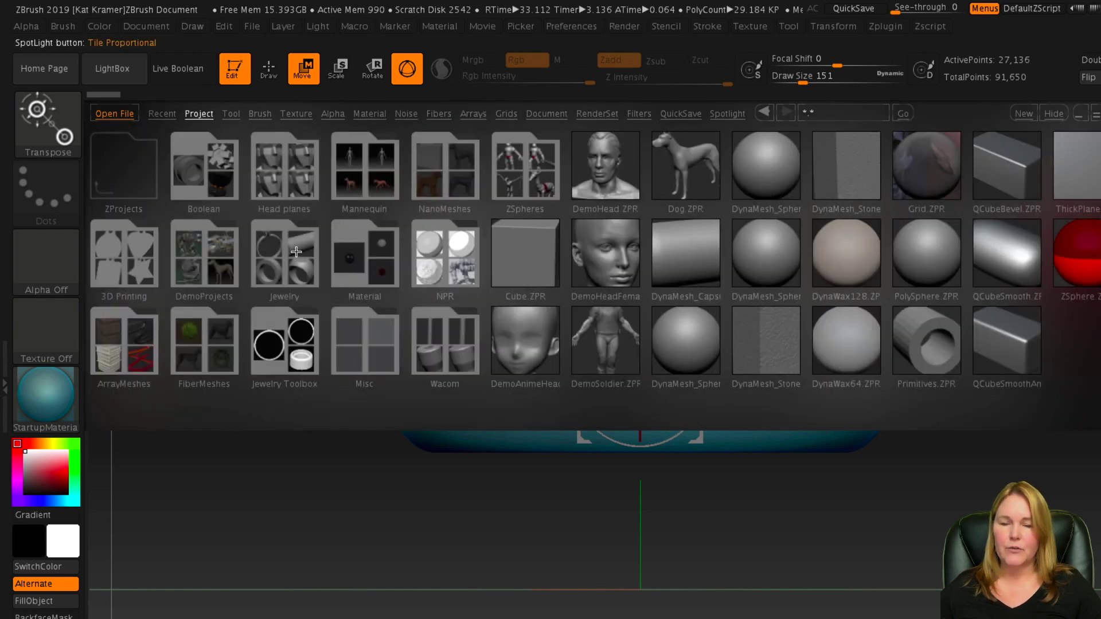
{"action": "left_click", "coordinate": [296, 252]}
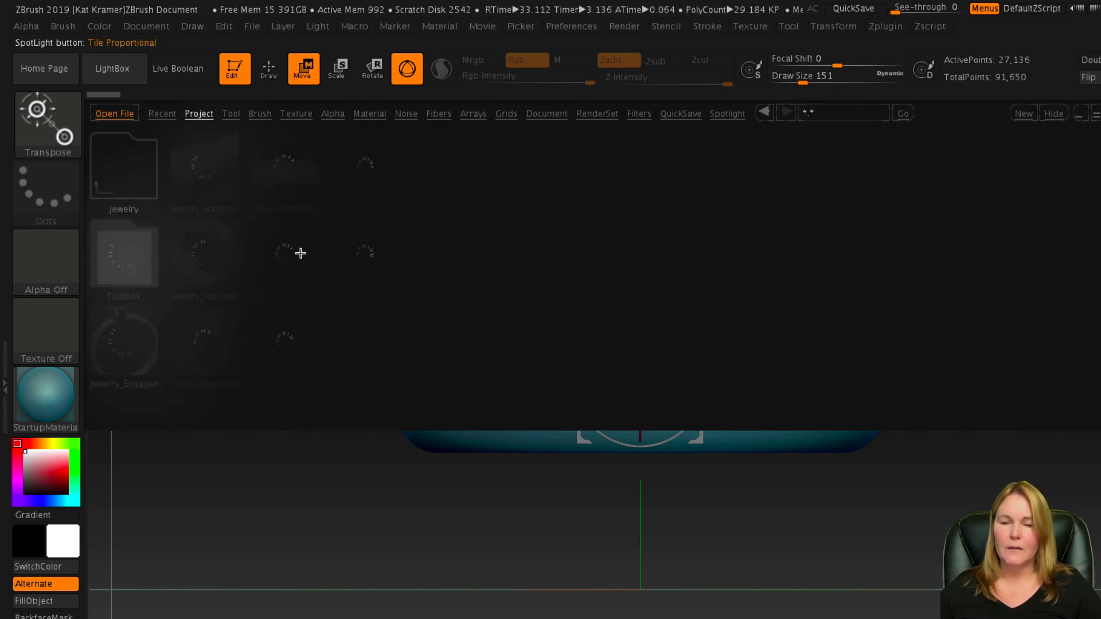